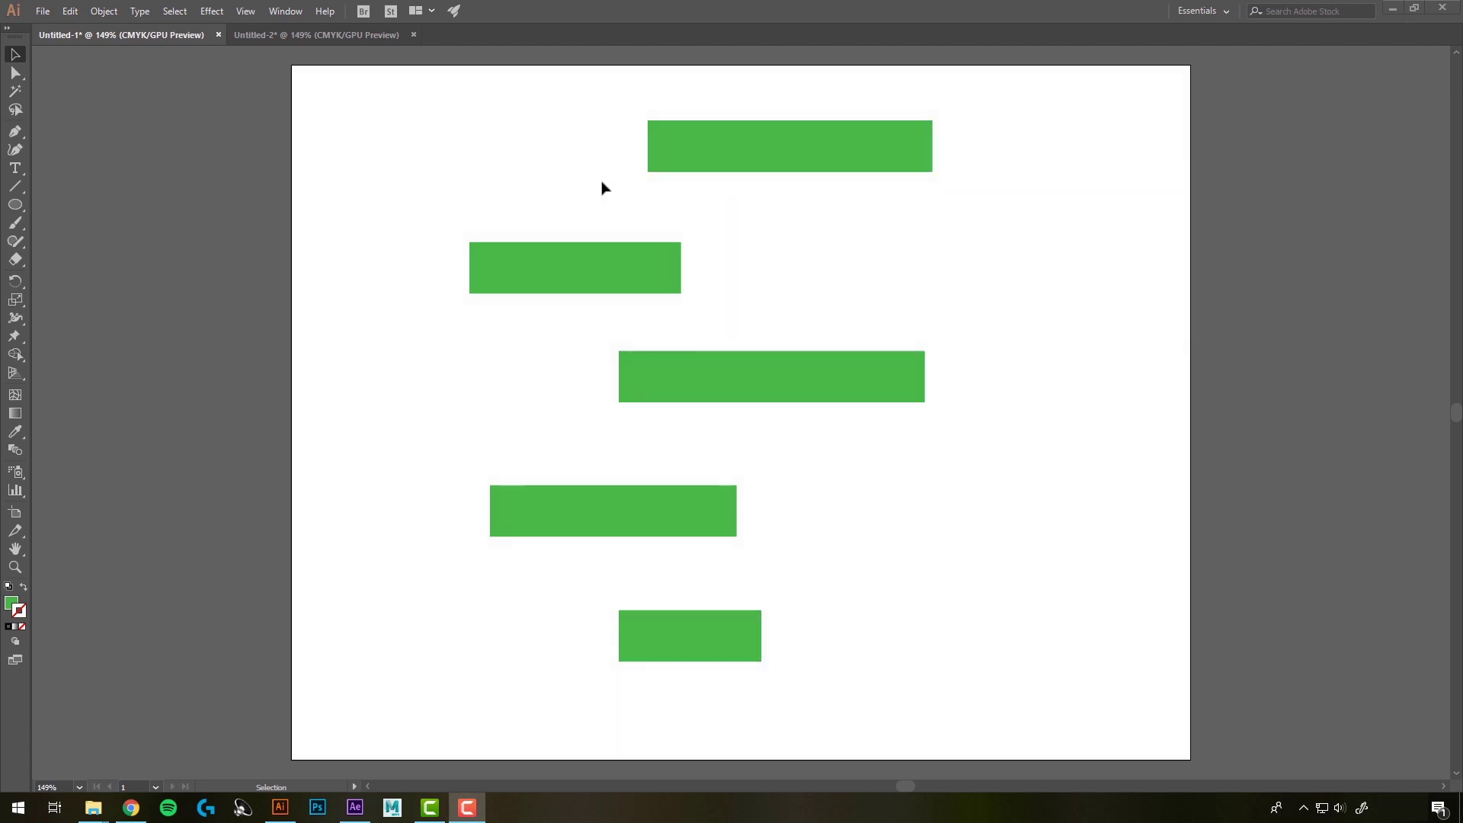
# Try to line up the left edges of the green rectangles by moving them by hand
pyautogui.moveTo(708, 159); pyautogui.dragTo(514, 181)
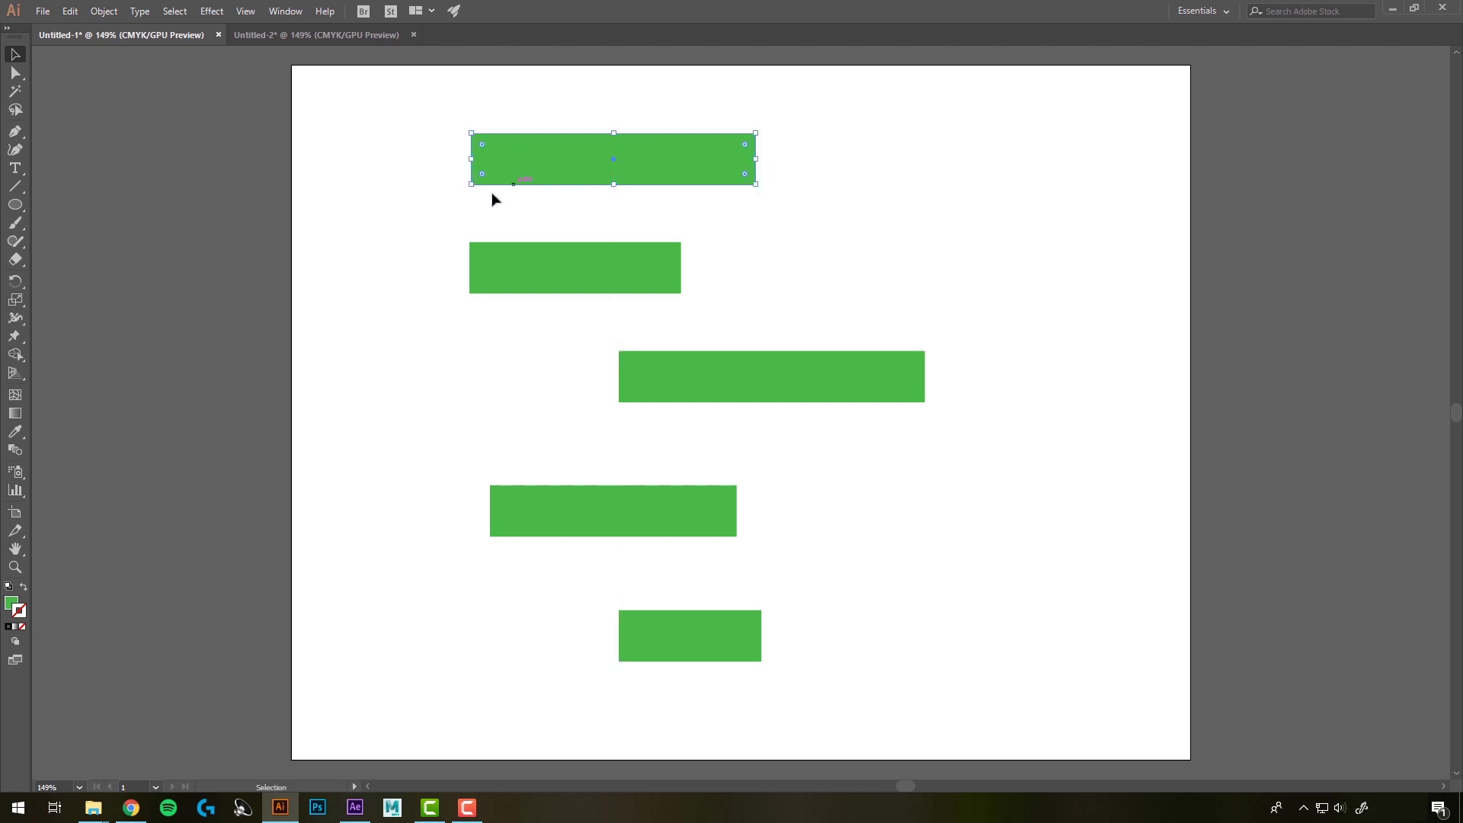
pyautogui.click(245, 11)
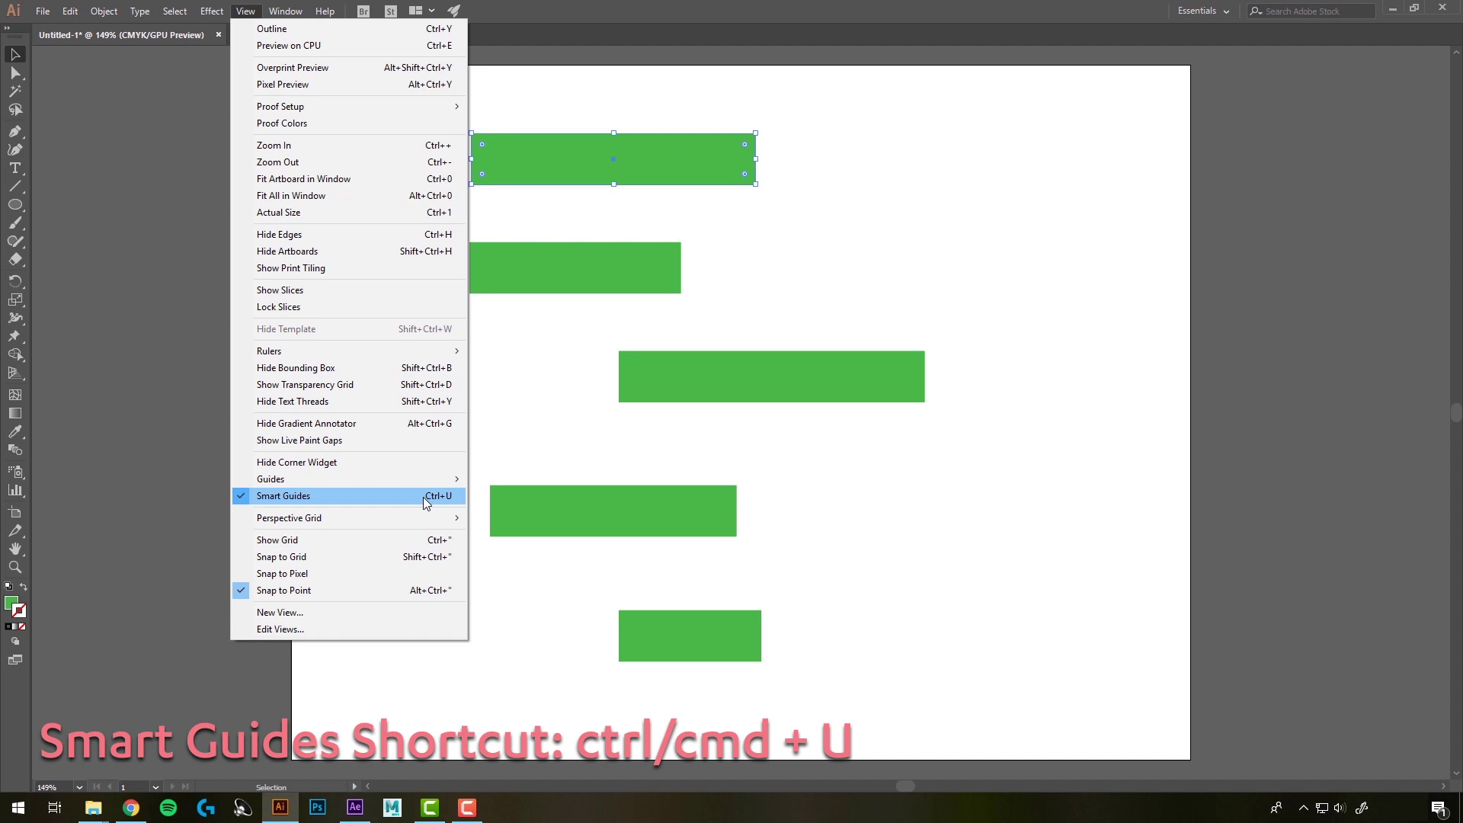
pyautogui.click(516, 427)
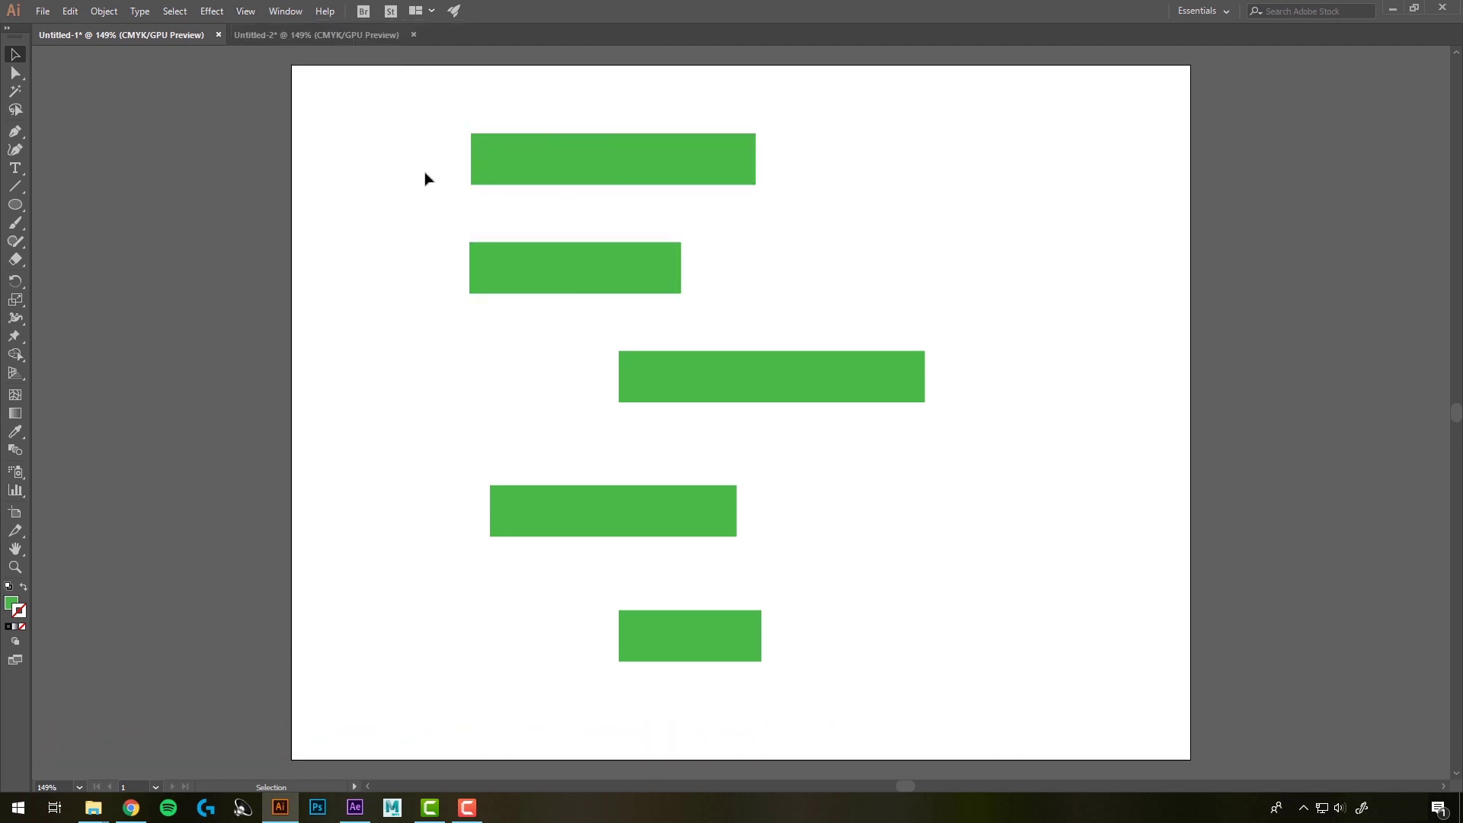
pyautogui.moveTo(727, 377); pyautogui.dragTo(595, 369)
pyautogui.moveTo(555, 492); pyautogui.dragTo(535, 442)
pyautogui.moveTo(655, 629); pyautogui.dragTo(506, 546)
# Undo all the manual moves of the green rectangles and clear the selection
pyautogui.hotkey('ctrl', 'z')
pyautogui.hotkey('ctrl', 'z')
pyautogui.hotkey('ctrl', 'z')
pyautogui.hotkey('ctrl', 'z')
pyautogui.click(814, 554)
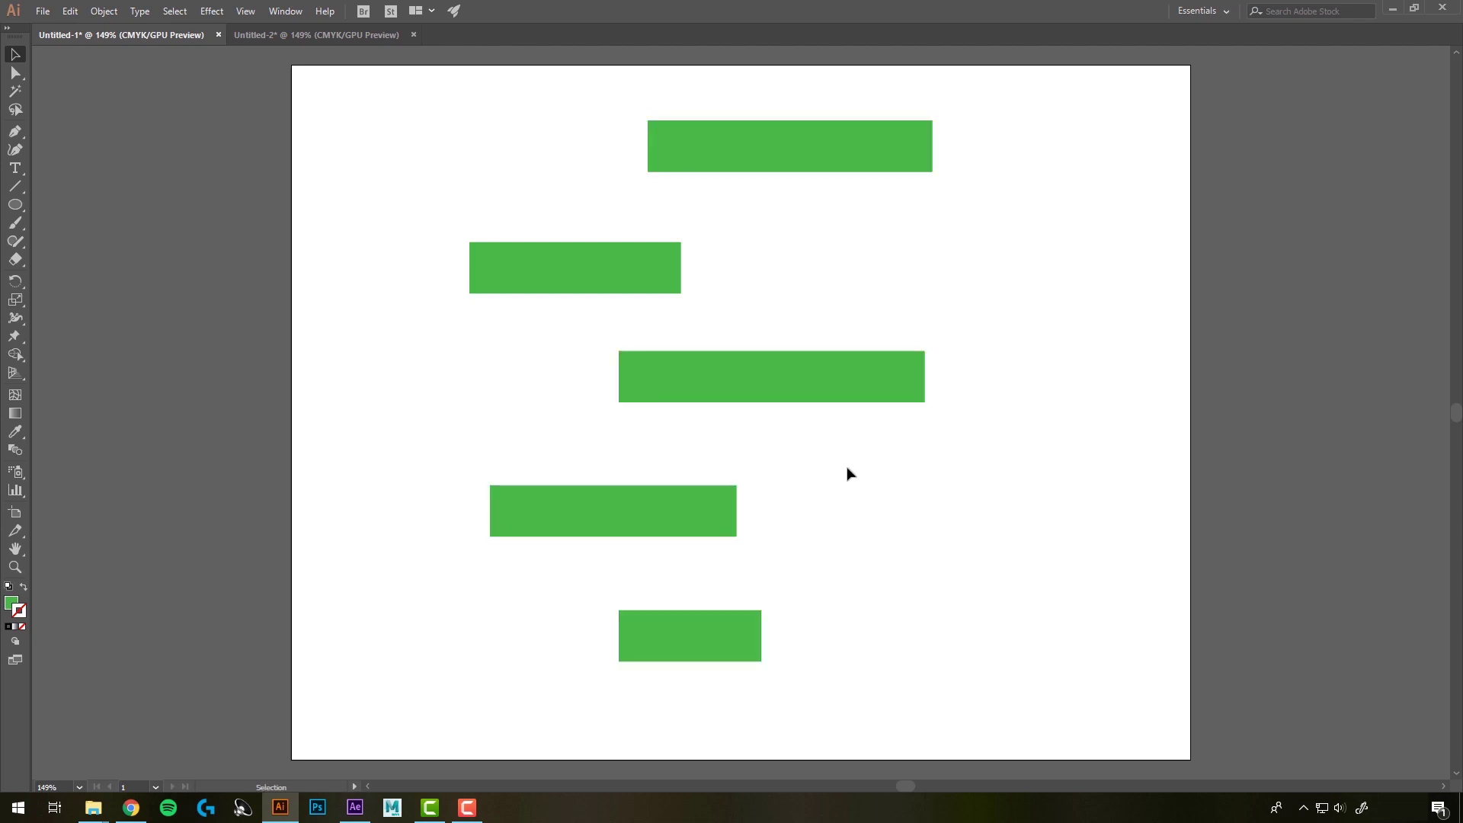
# Show the Align panel and align all five green rectangles by their left edges
pyautogui.click(286, 11)
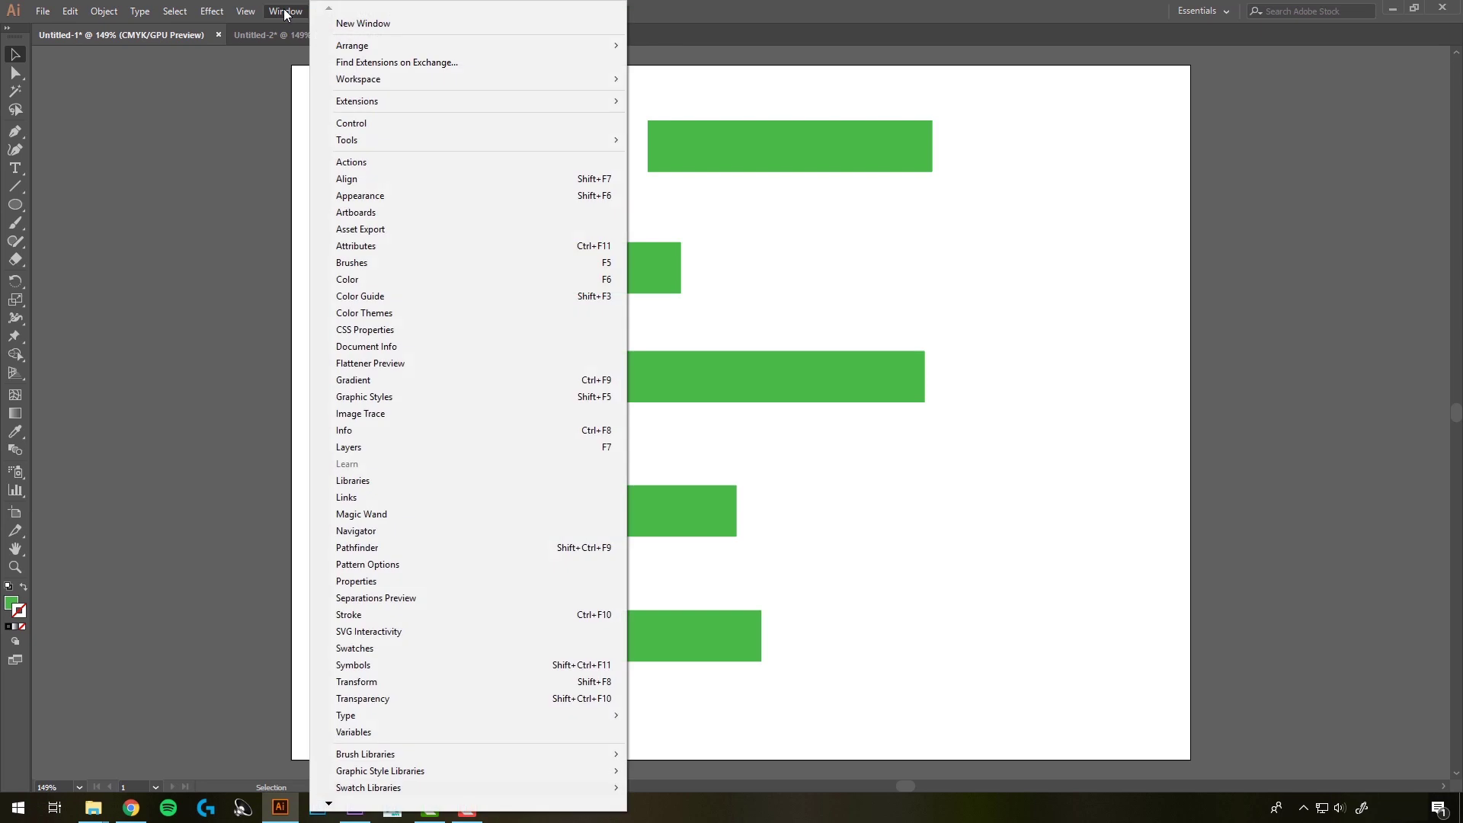
pyautogui.click(364, 181)
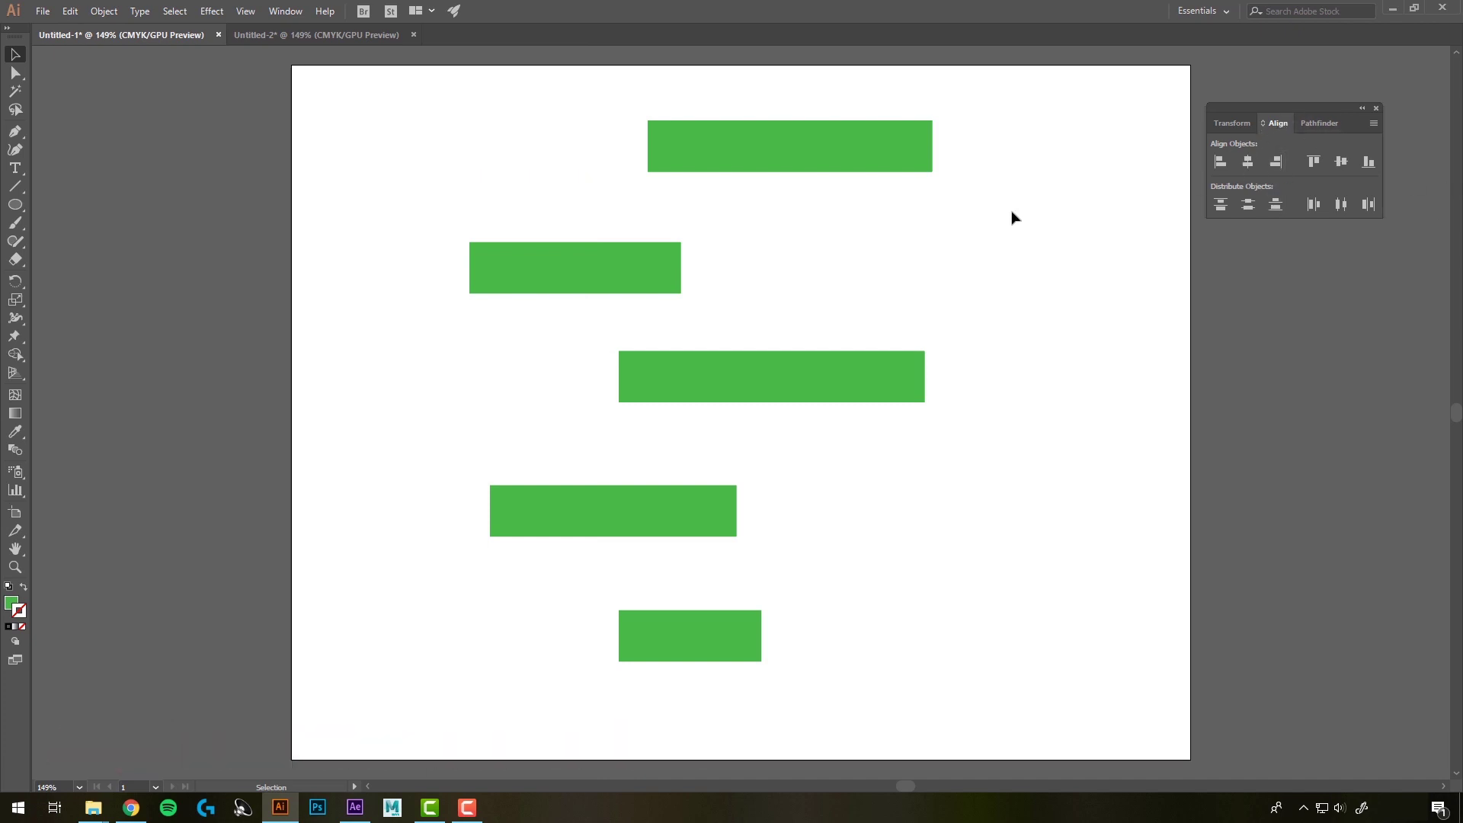
pyautogui.moveTo(493, 122); pyautogui.dragTo(888, 670)
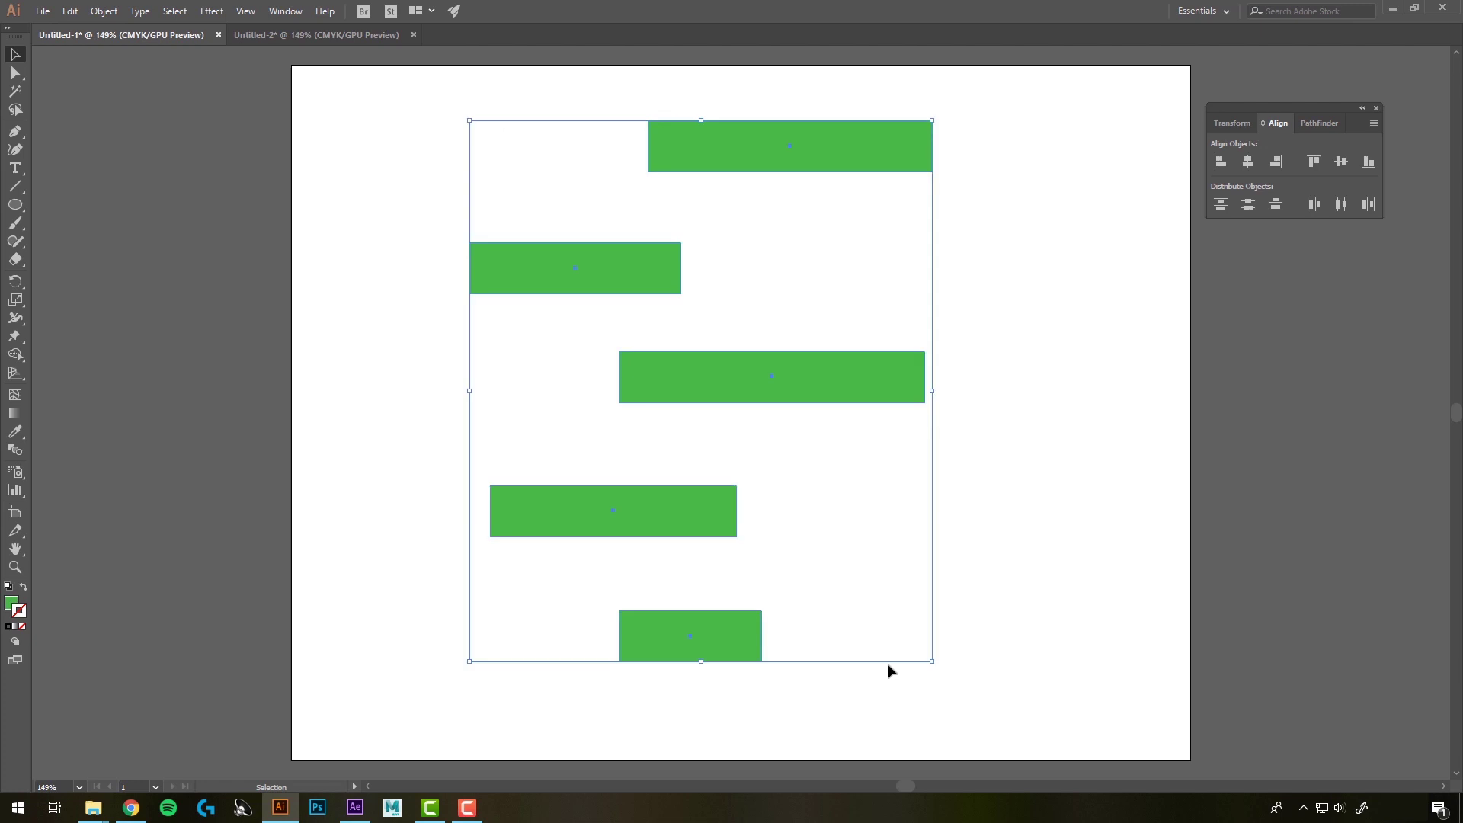
pyautogui.click(1219, 162)
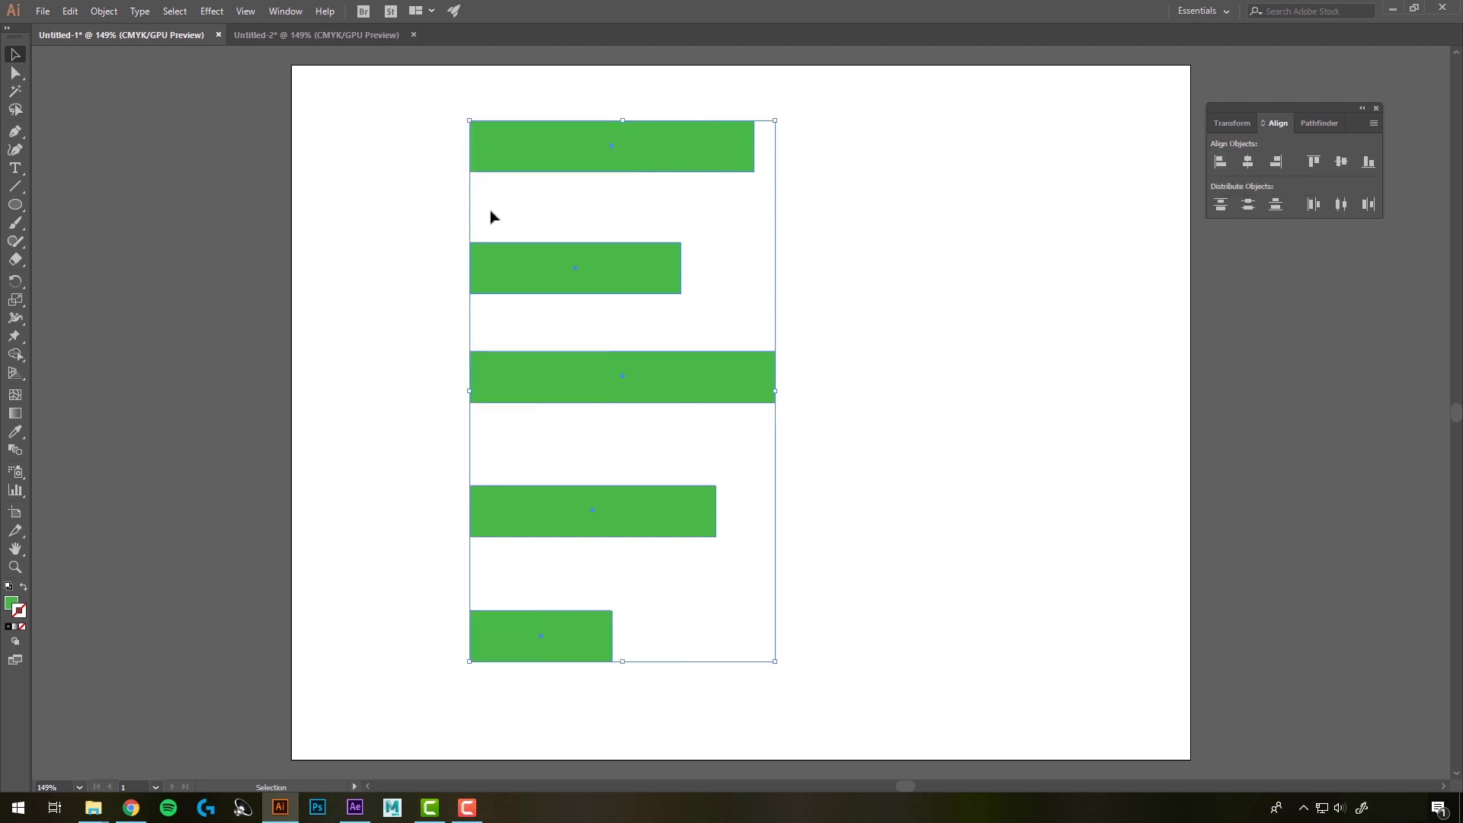
# Align the five rectangles by their right edges, and then by their horizontal centers
pyautogui.click(1276, 163)
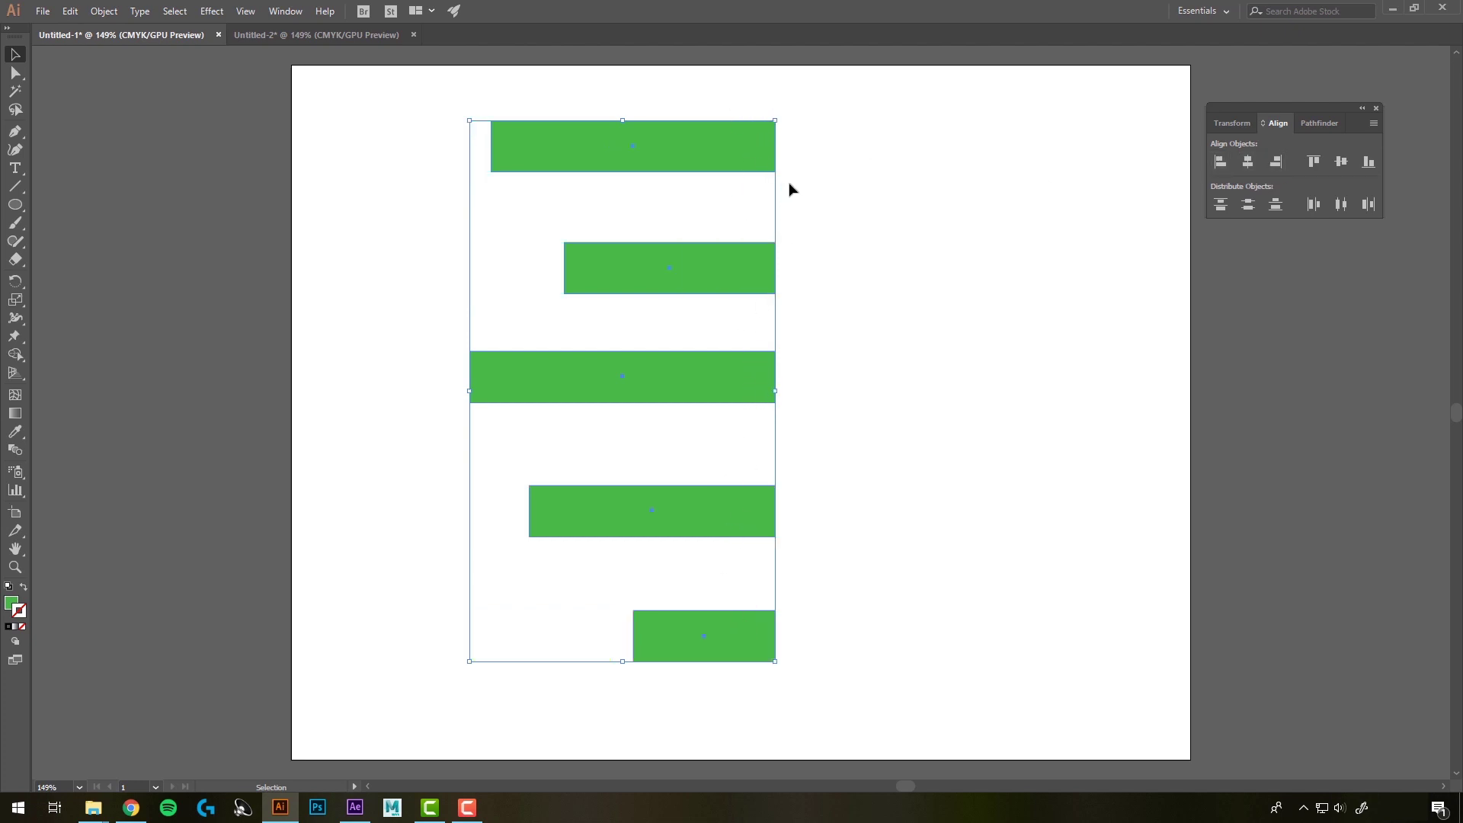
pyautogui.click(1247, 162)
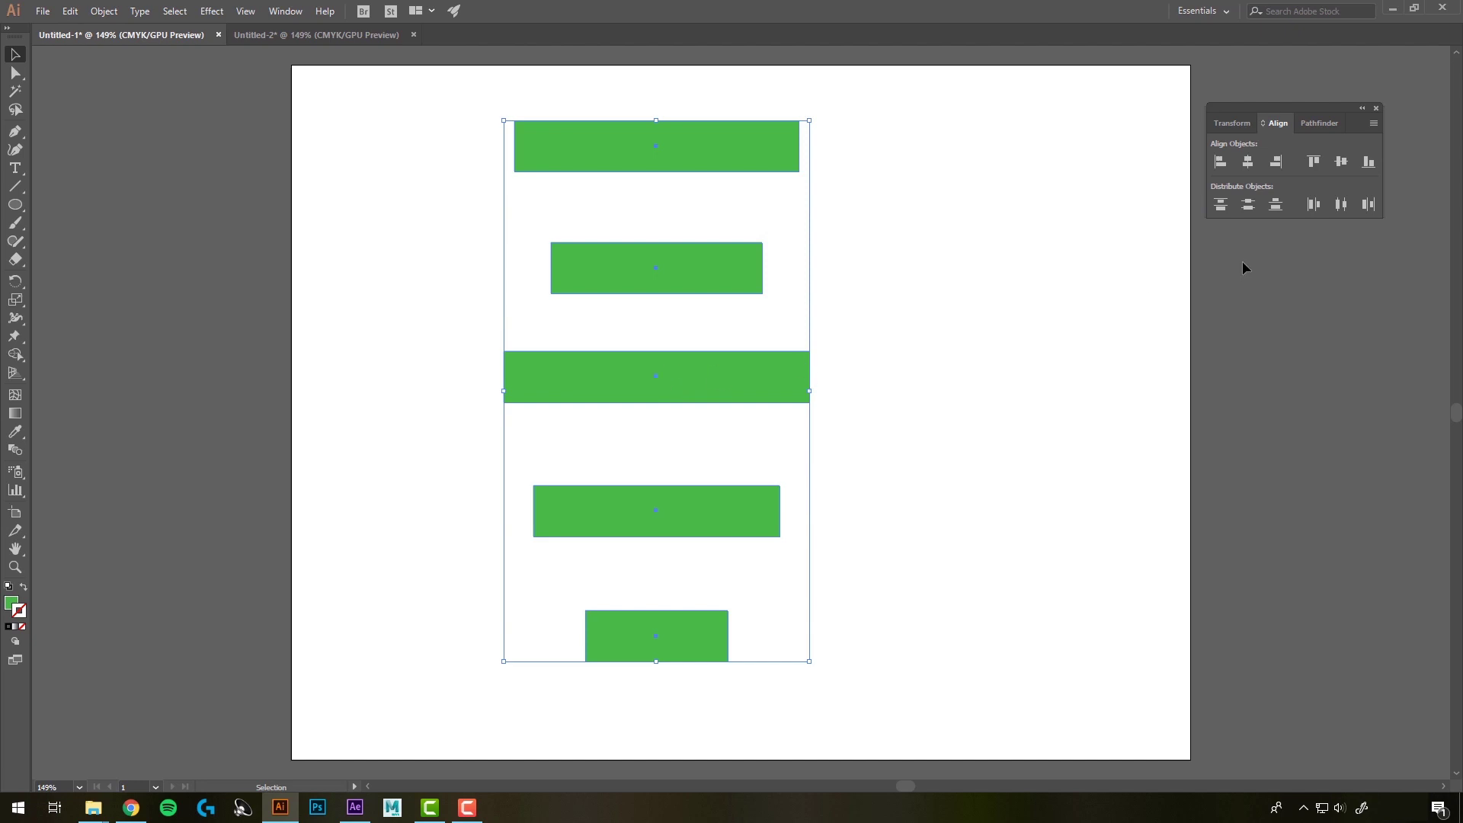
# Distribute the five rectangles evenly by their vertical centers and clear the selection
pyautogui.click(1247, 205)
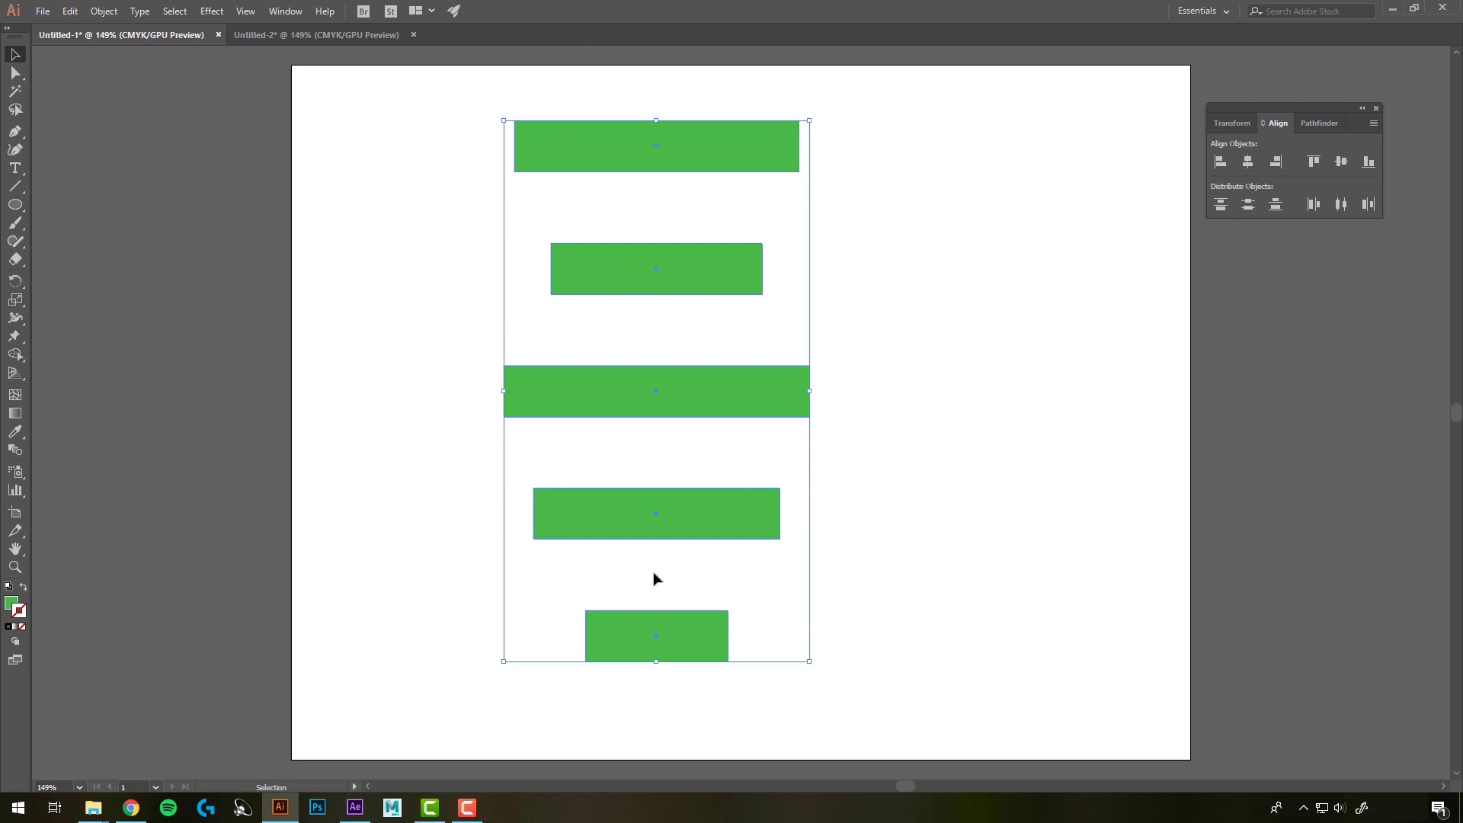
pyautogui.click(945, 266)
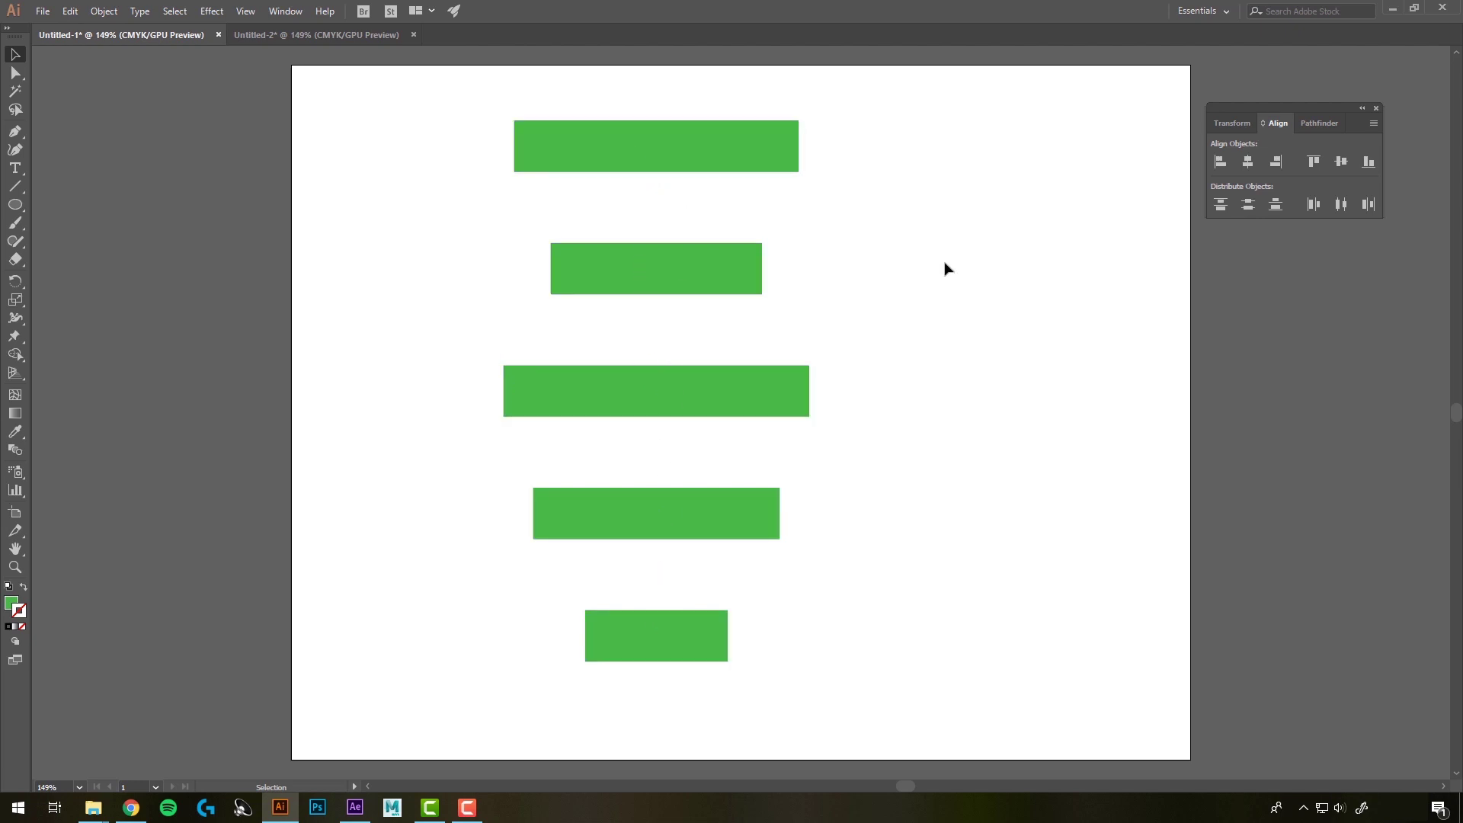
# Switch to the Untitled-2 document and align all seven purple circles by their top edges
pyautogui.click(304, 35)
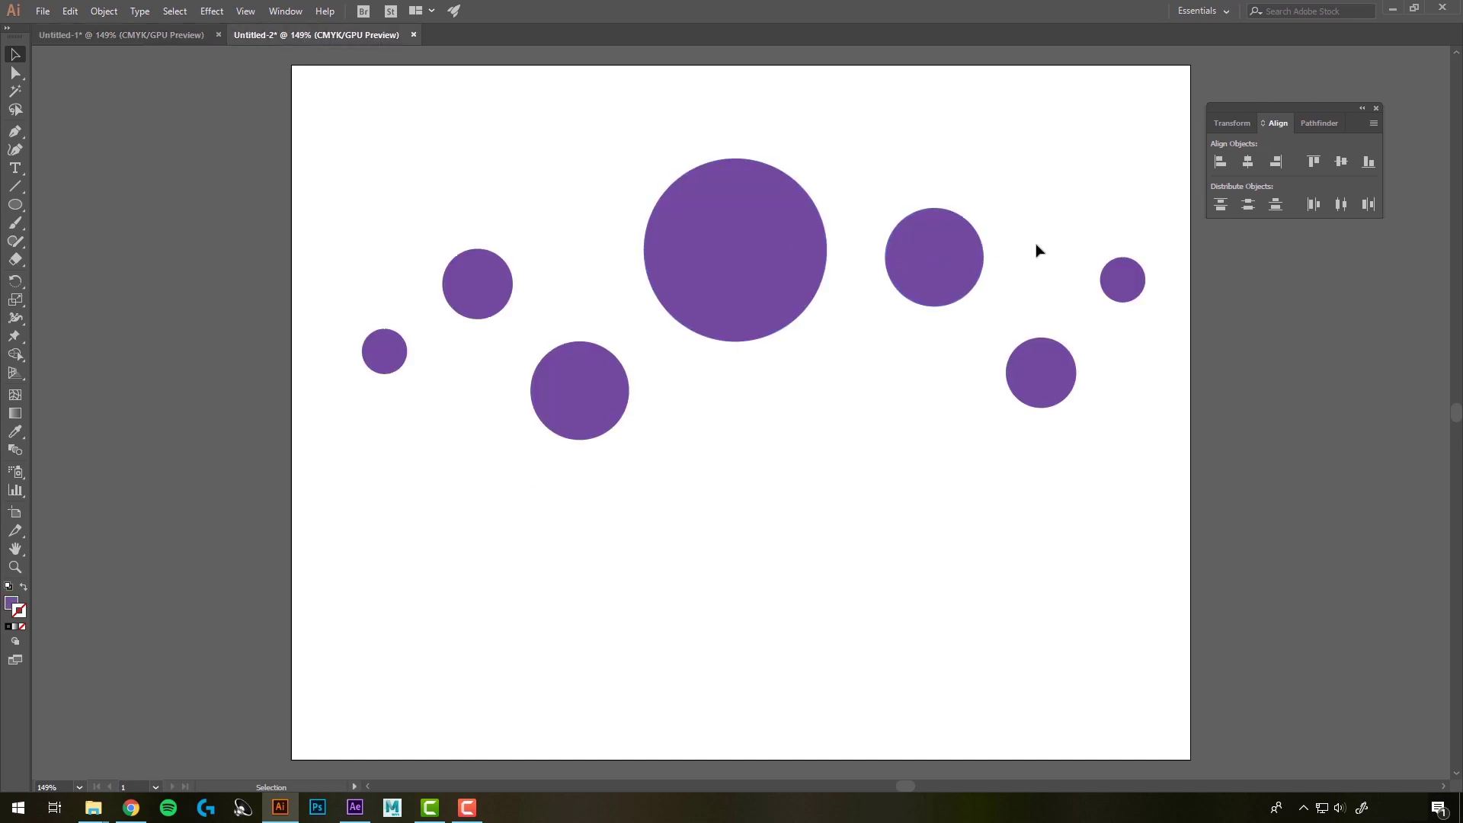
pyautogui.moveTo(360, 141); pyautogui.dragTo(1134, 448)
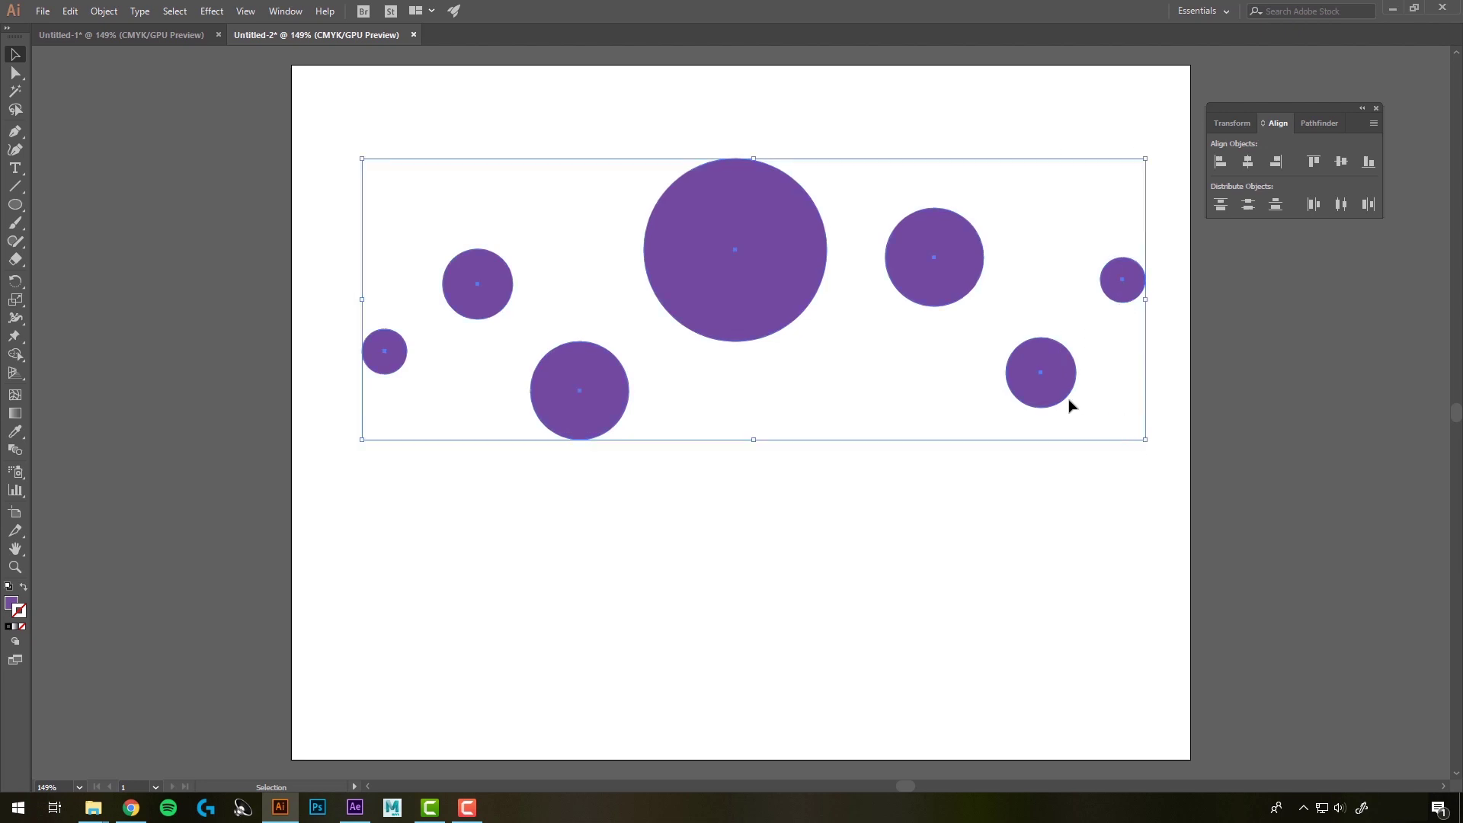
pyautogui.click(1314, 163)
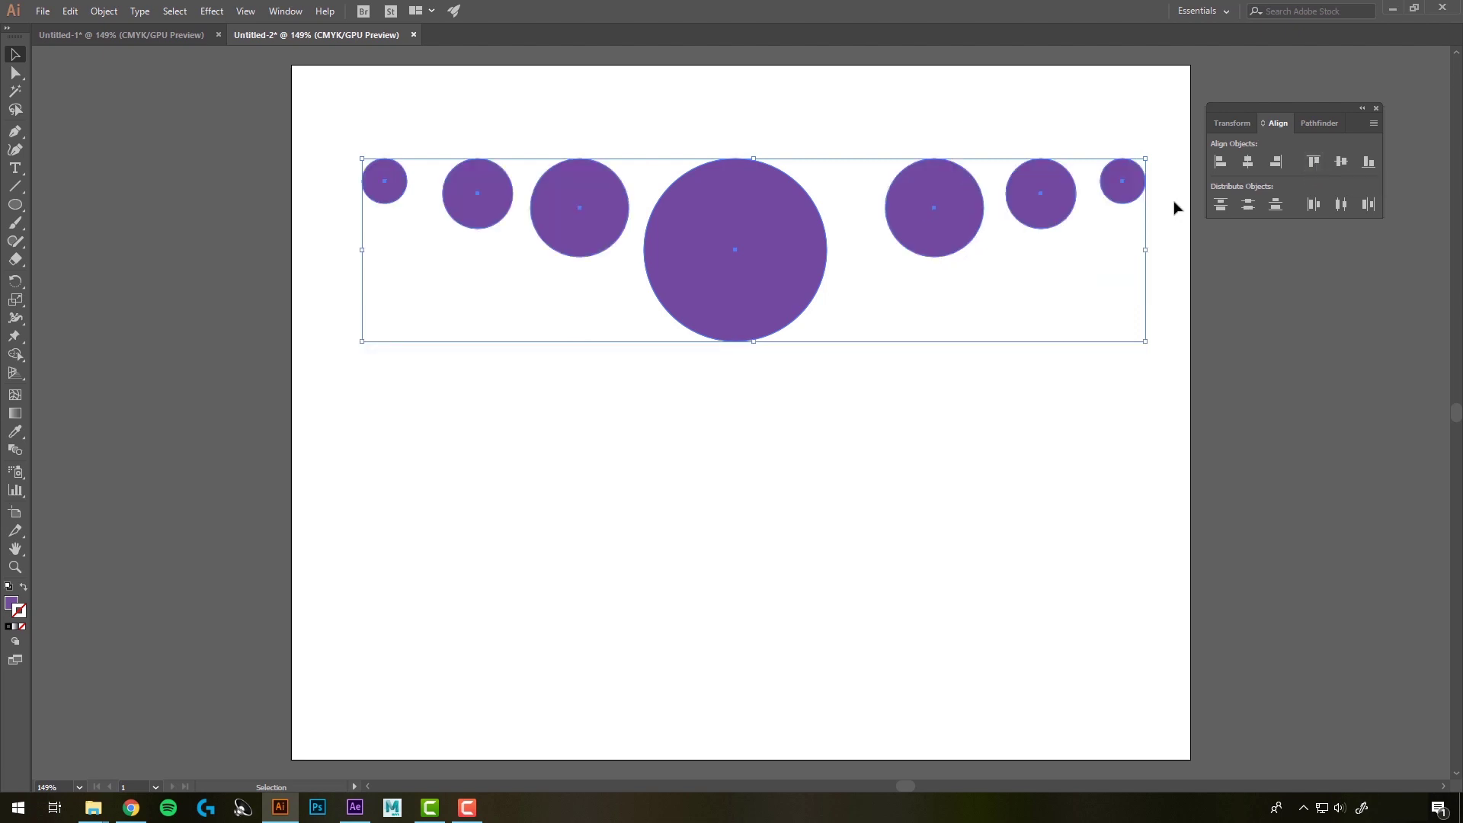
# Align the seven circles by their vertical centers, and then by their bottom edges
pyautogui.click(1343, 162)
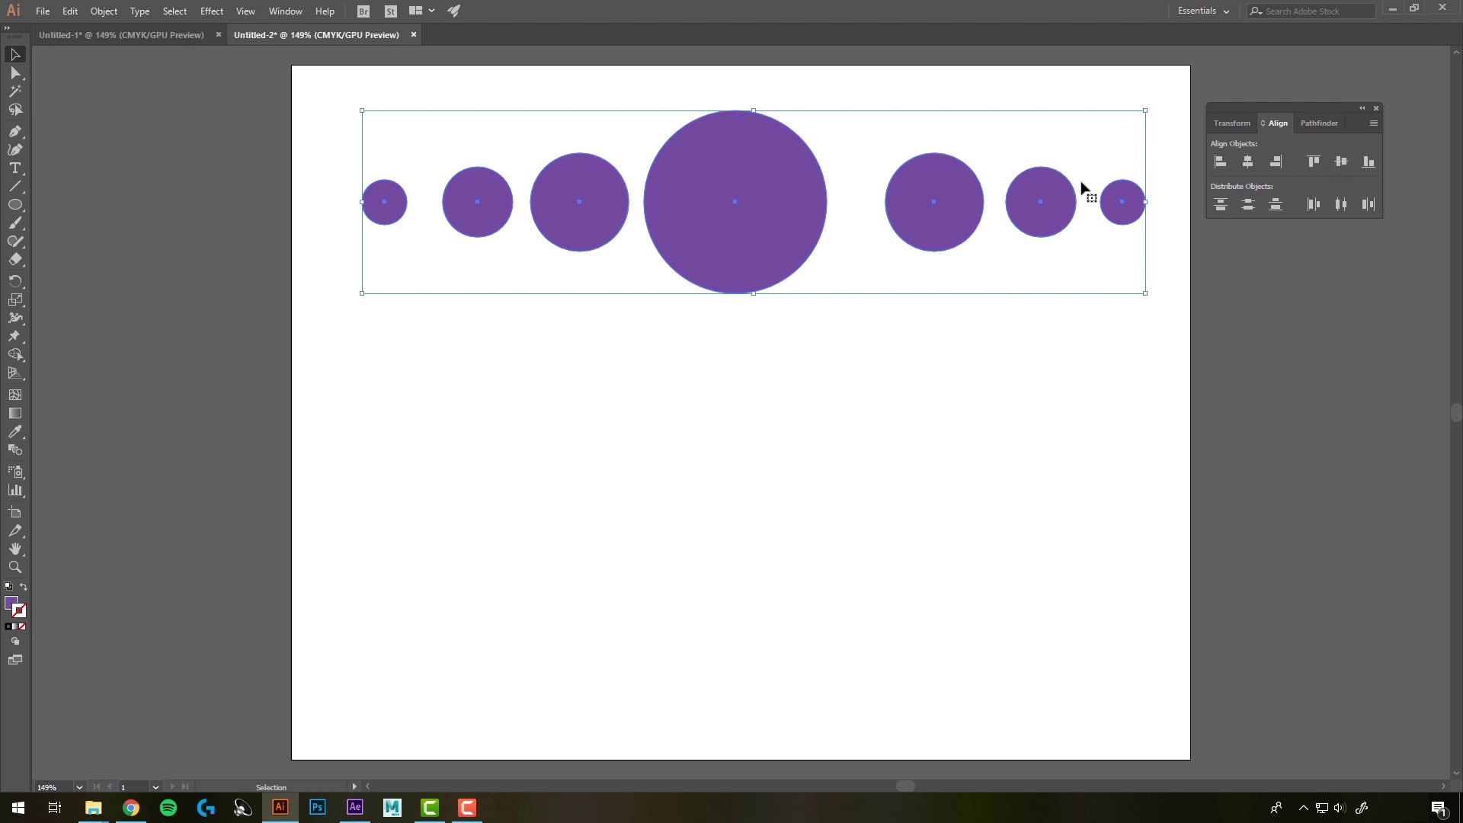
pyautogui.click(1370, 162)
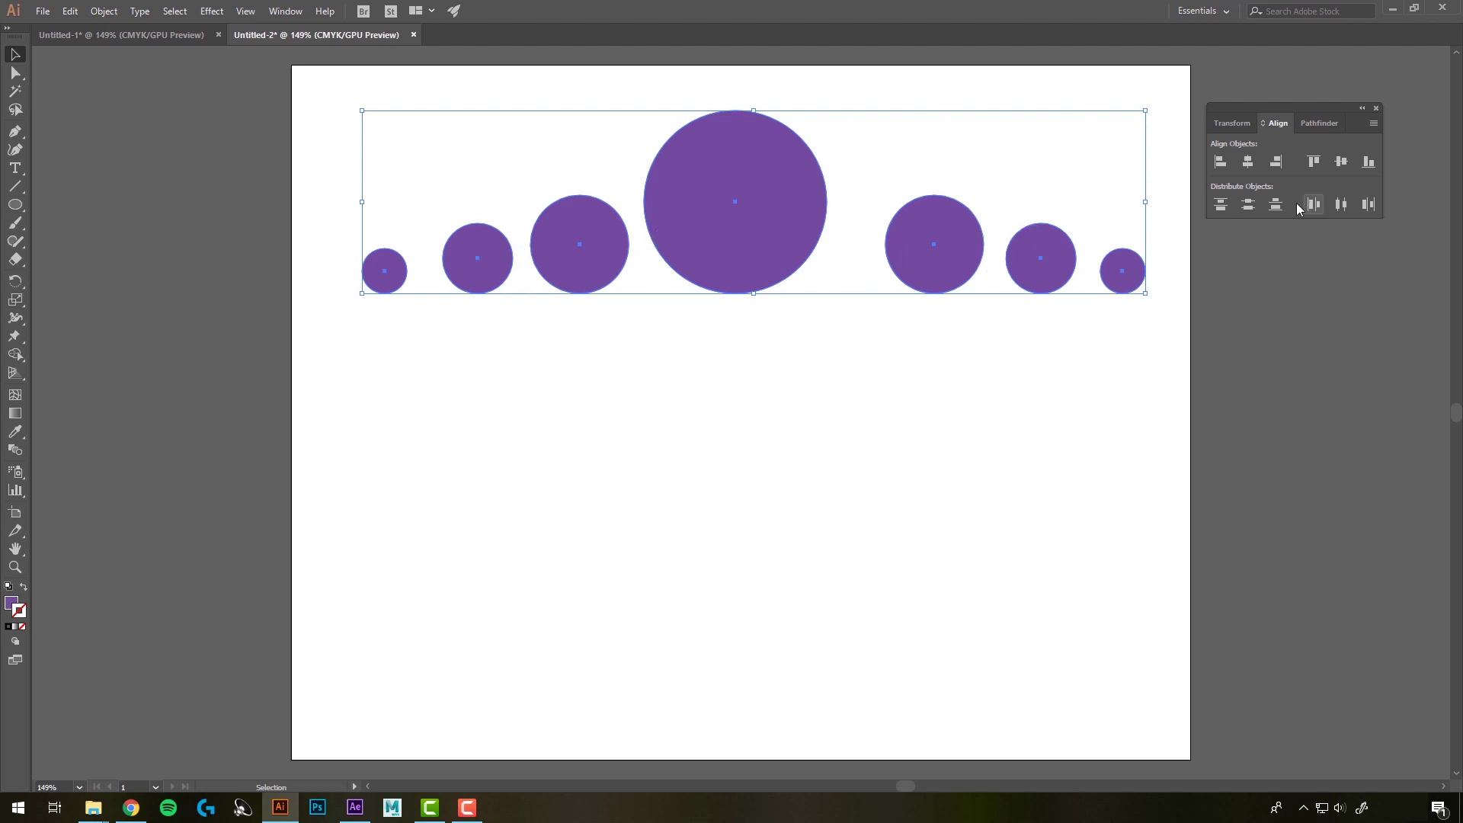
# Distribute the circles by horizontal centers, then reveal the additional Align options and equalize the horizontal gaps with Distribute Spacing
pyautogui.click(1343, 204)
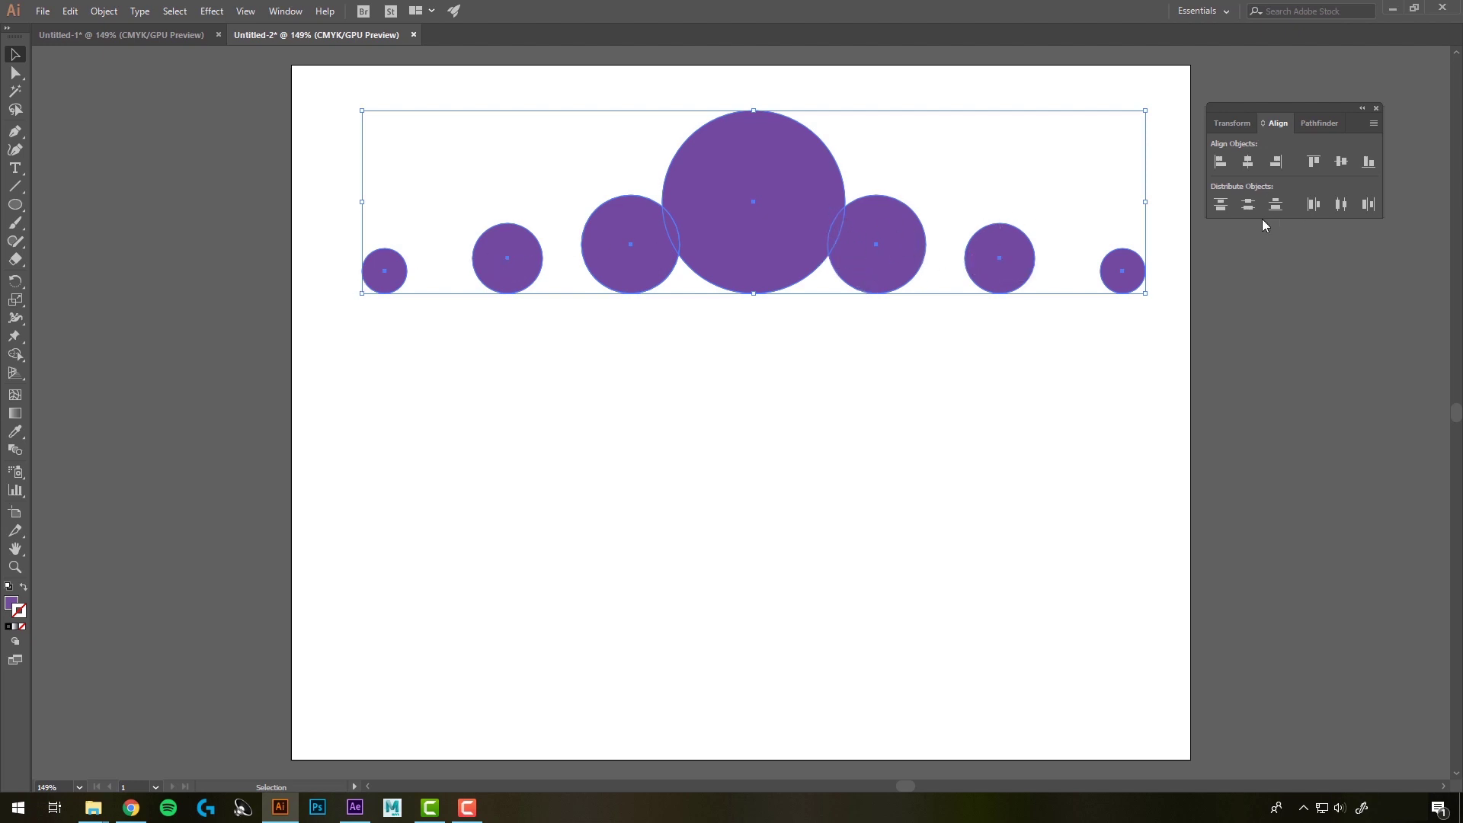
pyautogui.click(1374, 123)
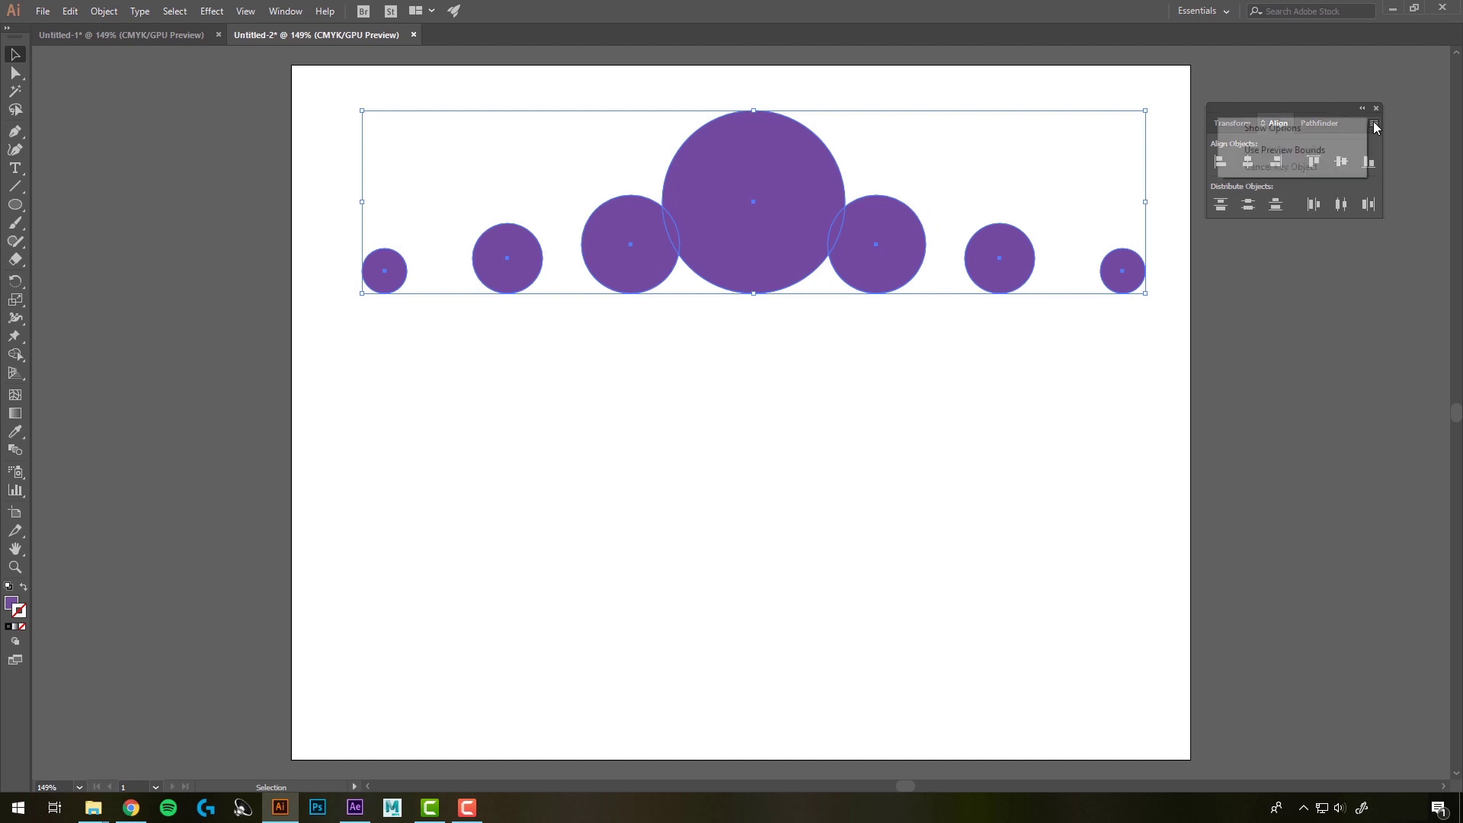
pyautogui.click(1332, 128)
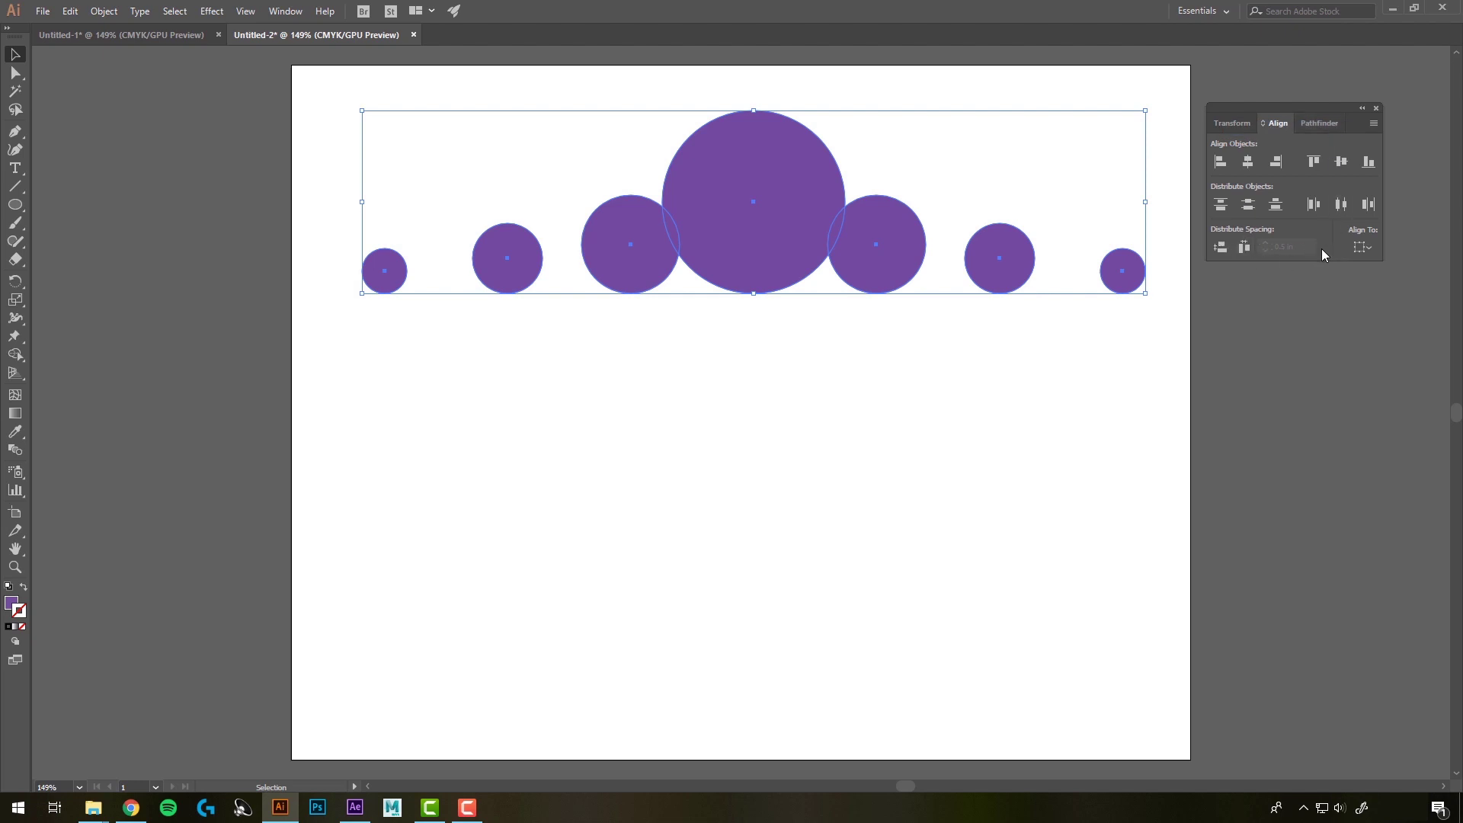
pyautogui.click(1244, 247)
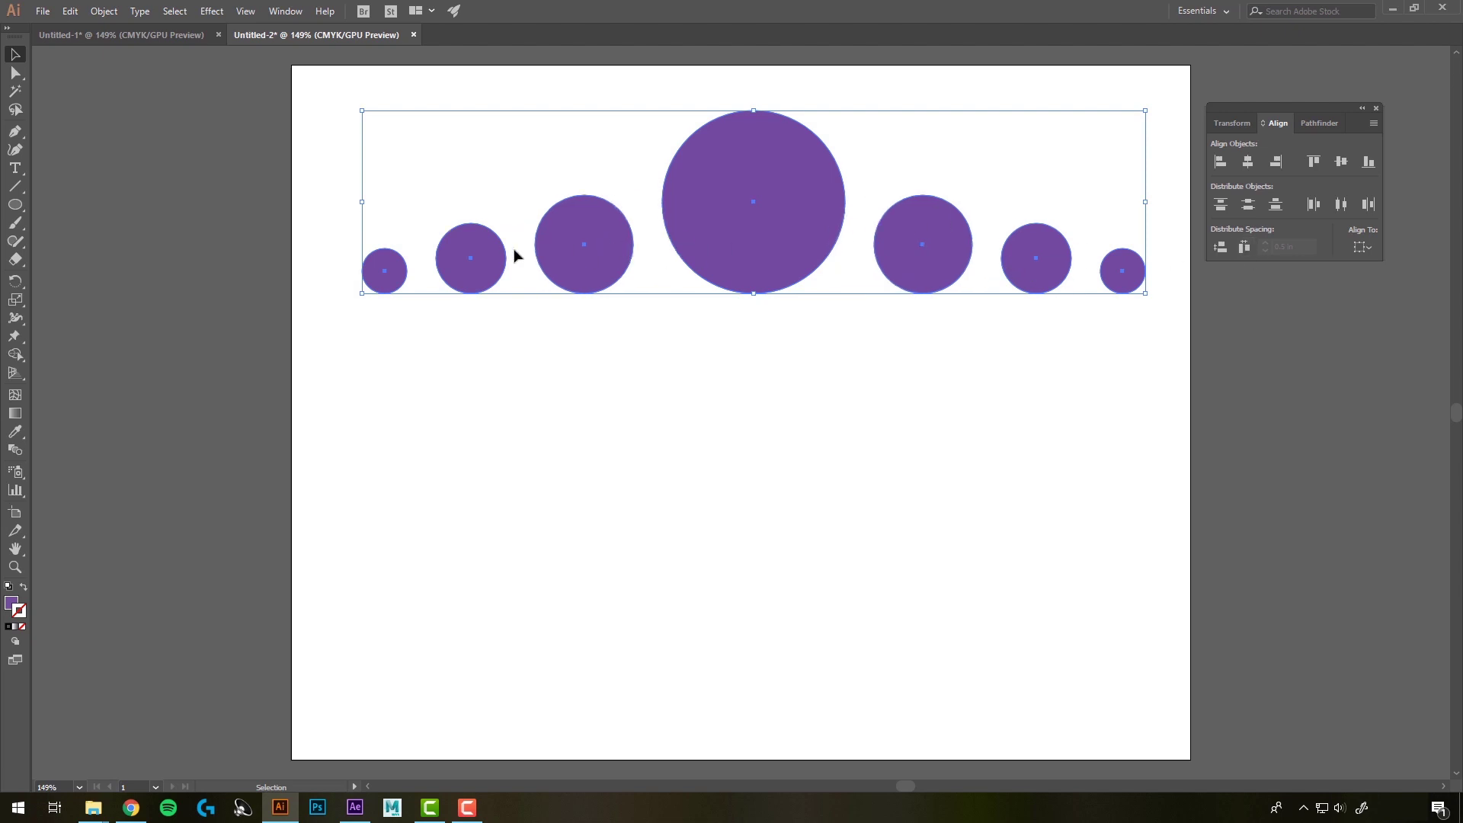
# Align the evenly spaced circles by their vertical centers and deselect them
pyautogui.click(1342, 167)
pyautogui.hotkey('ctrl', 'shift', 'a')
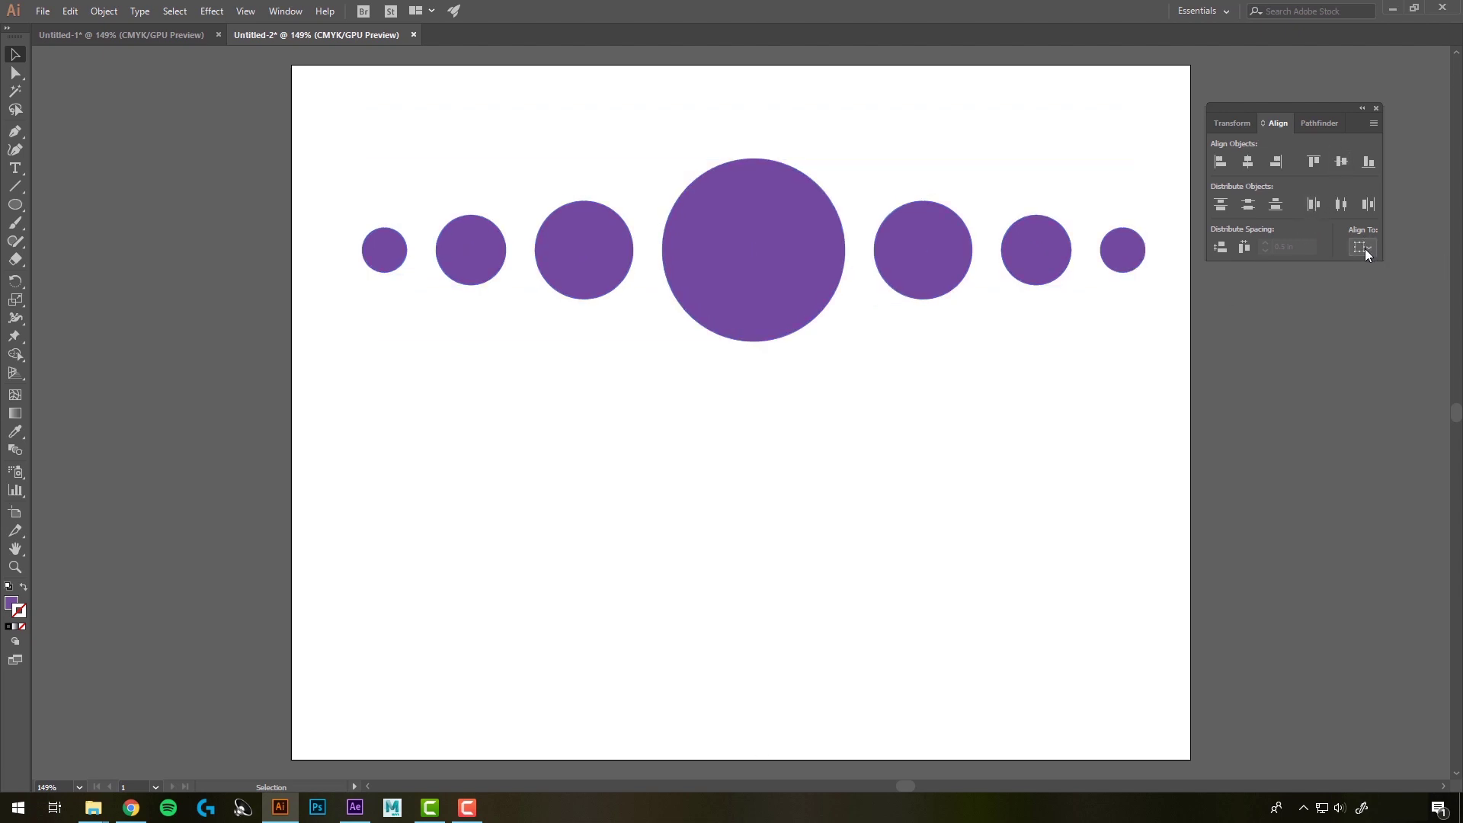
# Set the alignment reference to Align to Artboard and align all seven circles to the artboard's bottom edge
pyautogui.click(1368, 249)
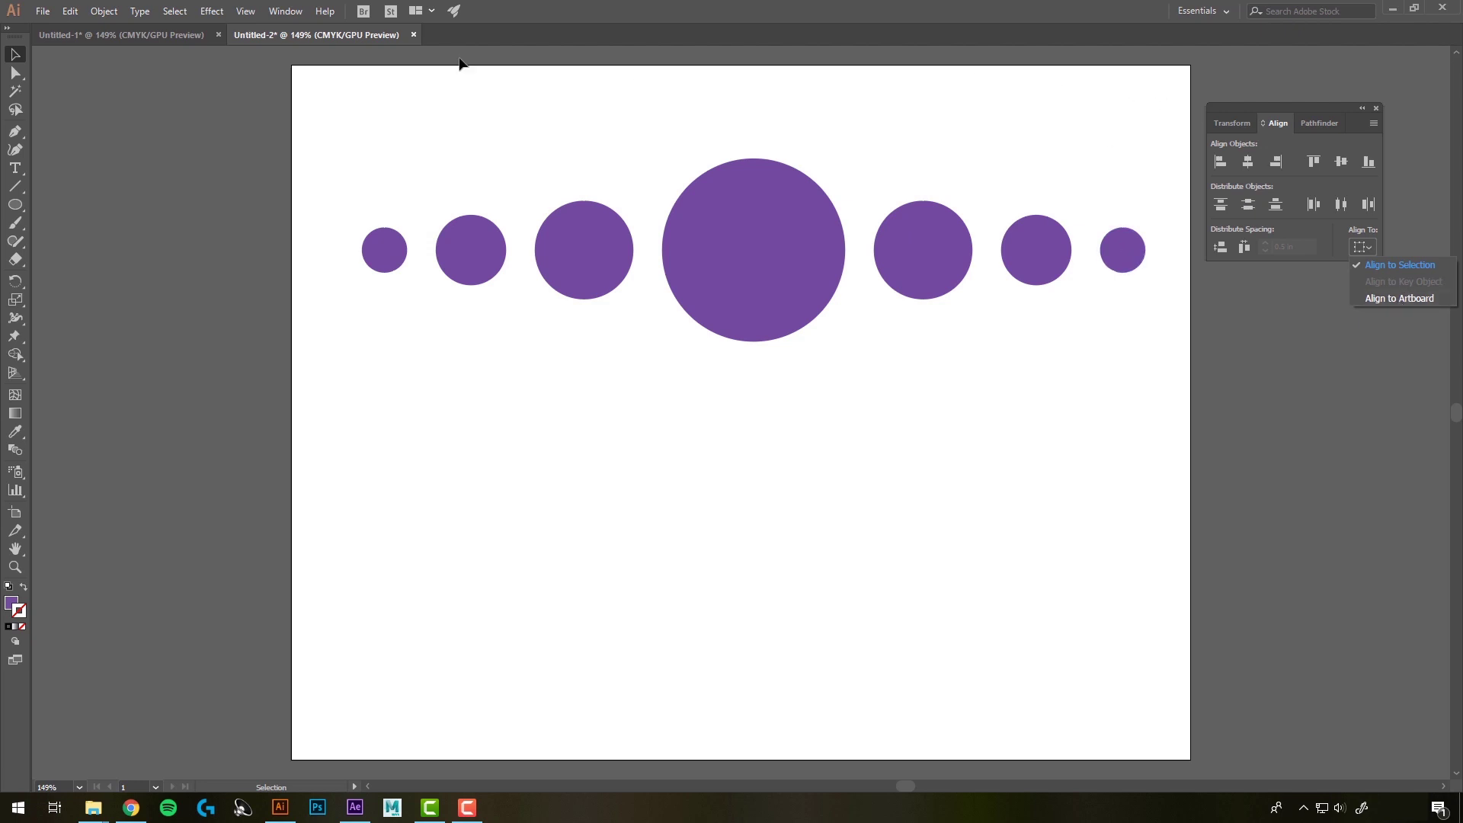
pyautogui.click(1055, 344)
pyautogui.click(1363, 247)
pyautogui.click(1391, 296)
pyautogui.moveTo(379, 158); pyautogui.dragTo(1146, 379)
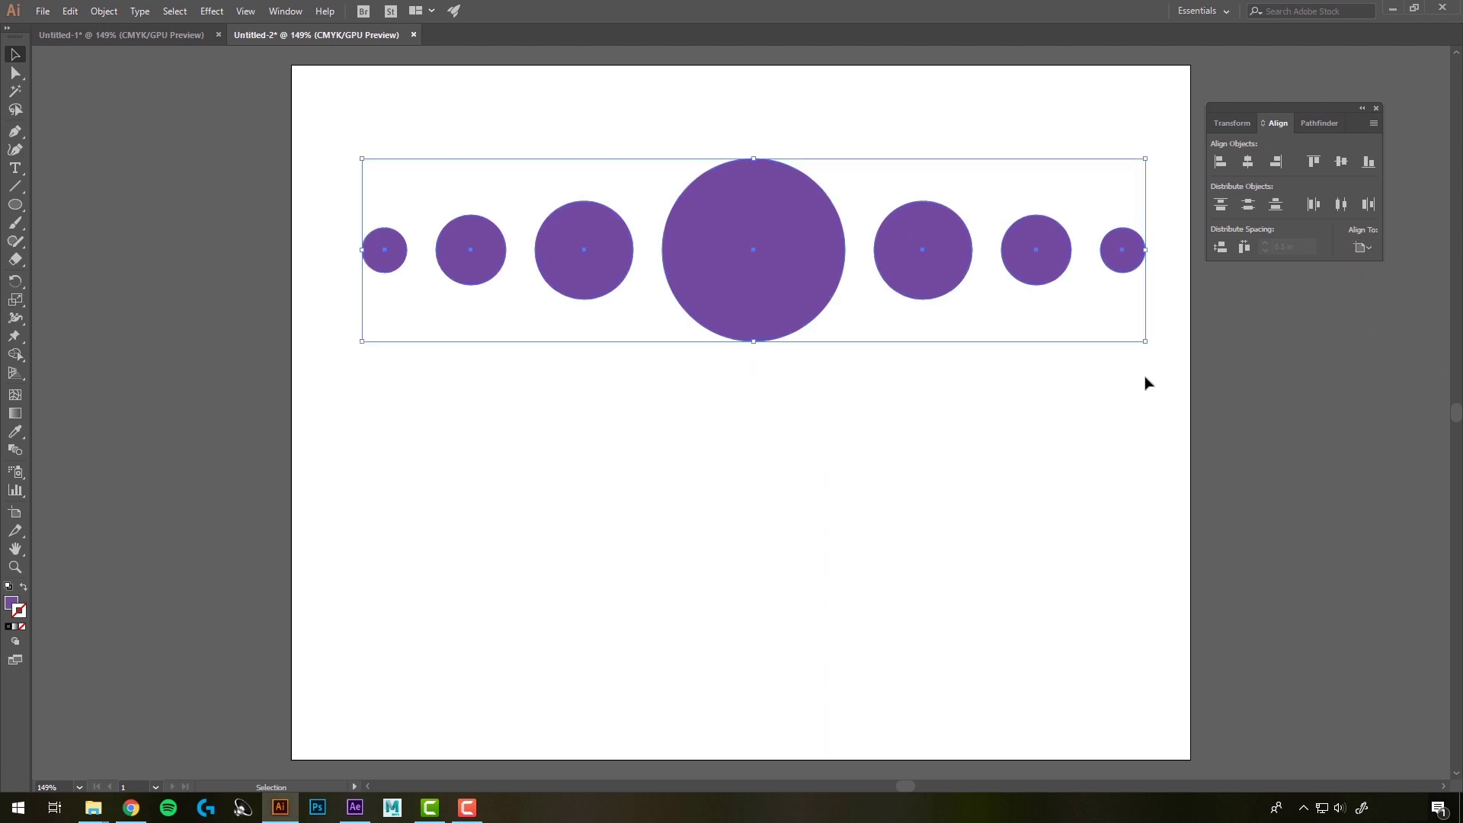
pyautogui.click(1368, 163)
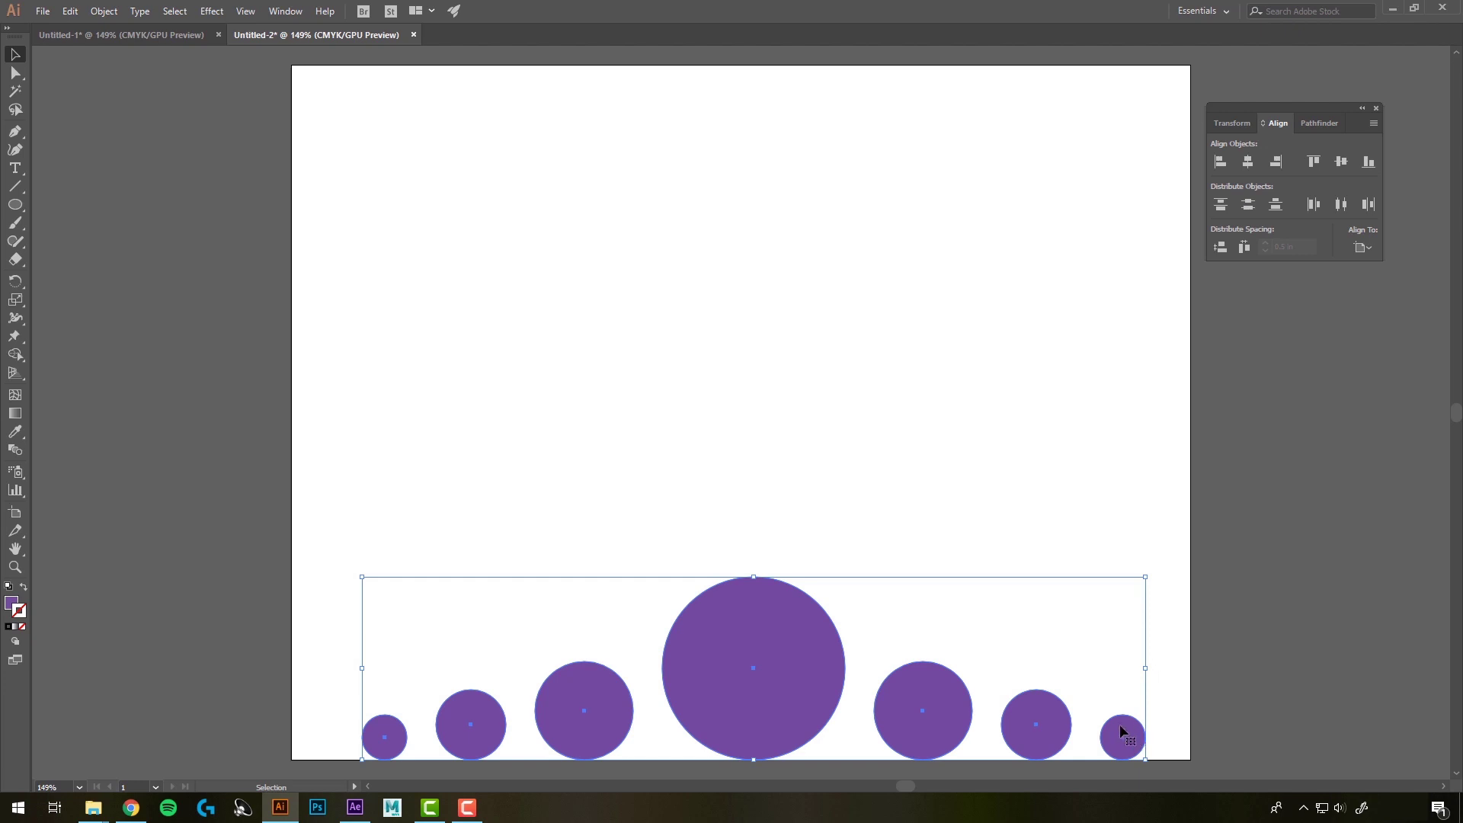
# Align the circles to the artboard's vertical center, to its top edge, and back to its vertical center, and deselect them
pyautogui.click(1341, 162)
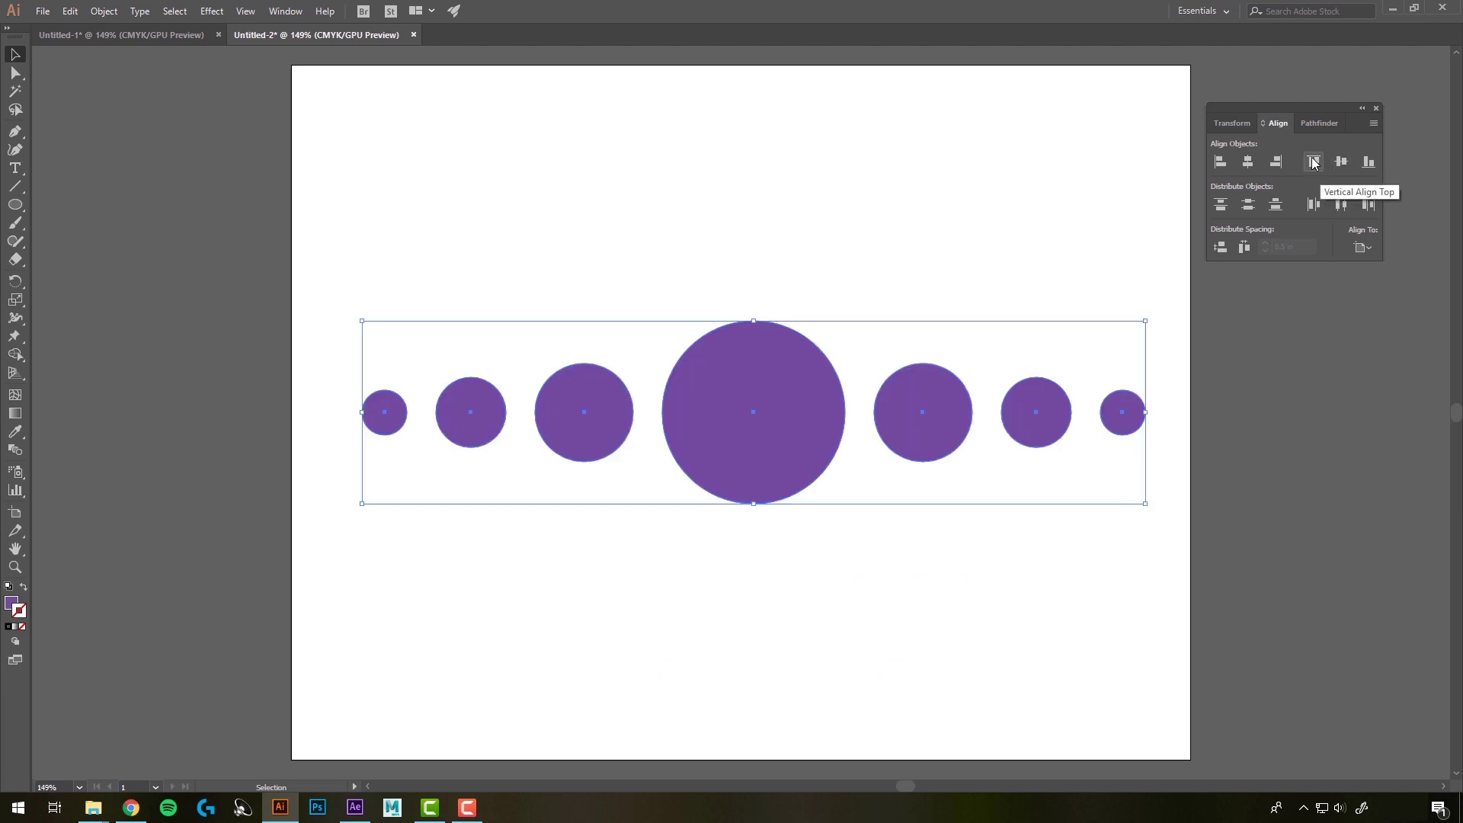
pyautogui.click(1313, 163)
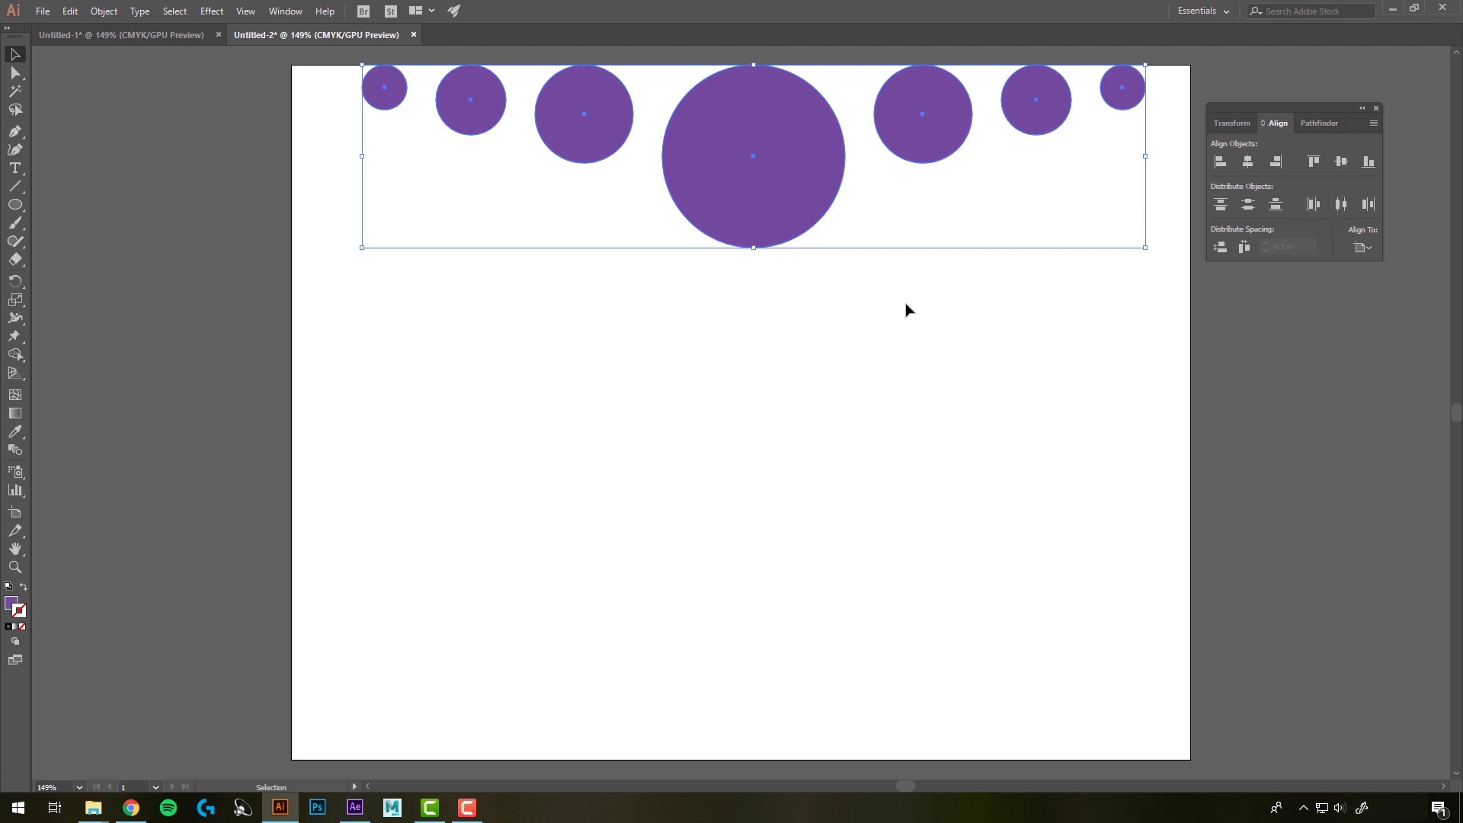
pyautogui.click(1341, 163)
pyautogui.click(1282, 344)
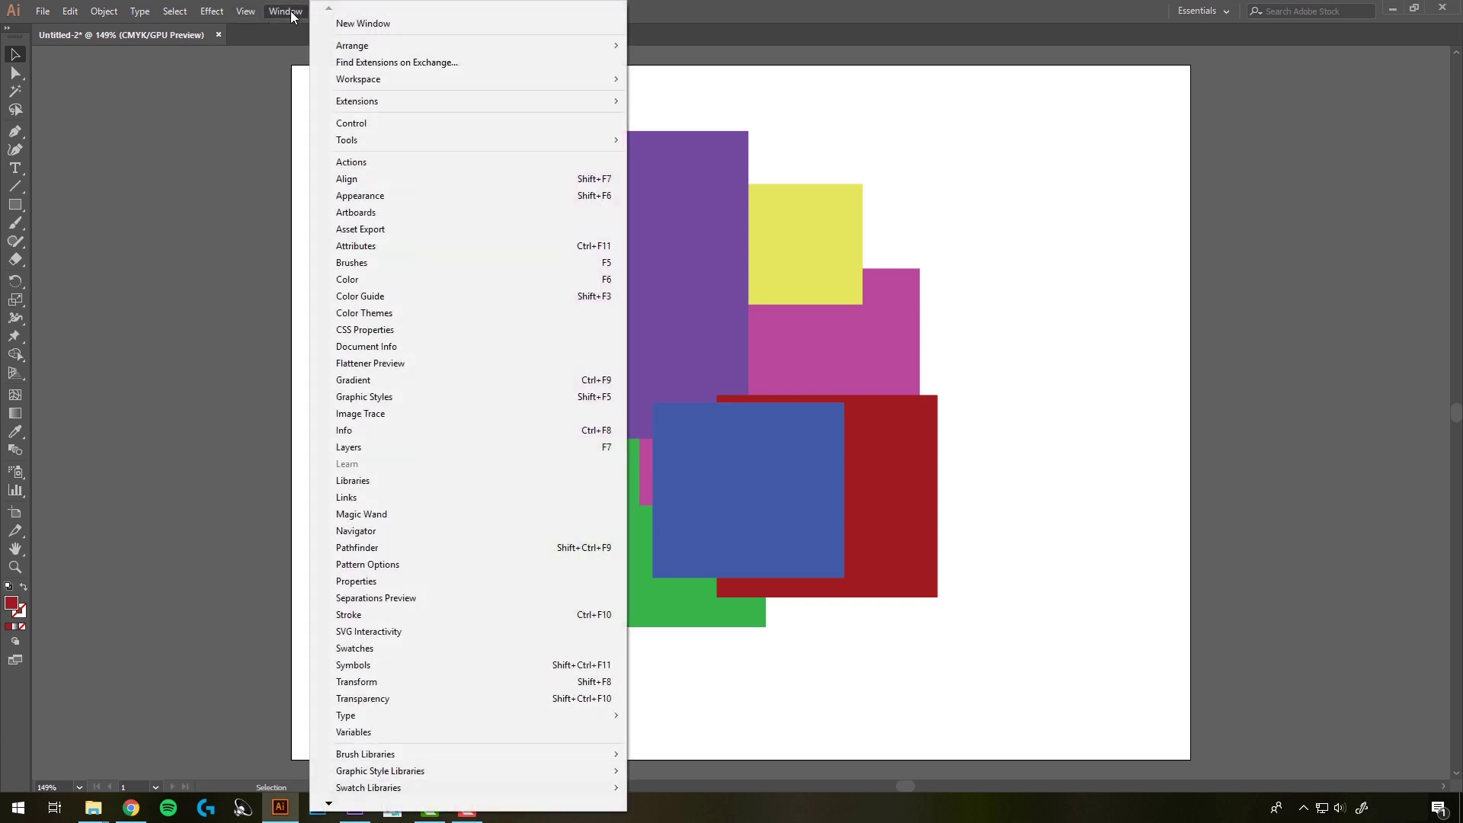
# Show the Layers panel and expand the Shapes layer to list its objects
pyautogui.click(370, 448)
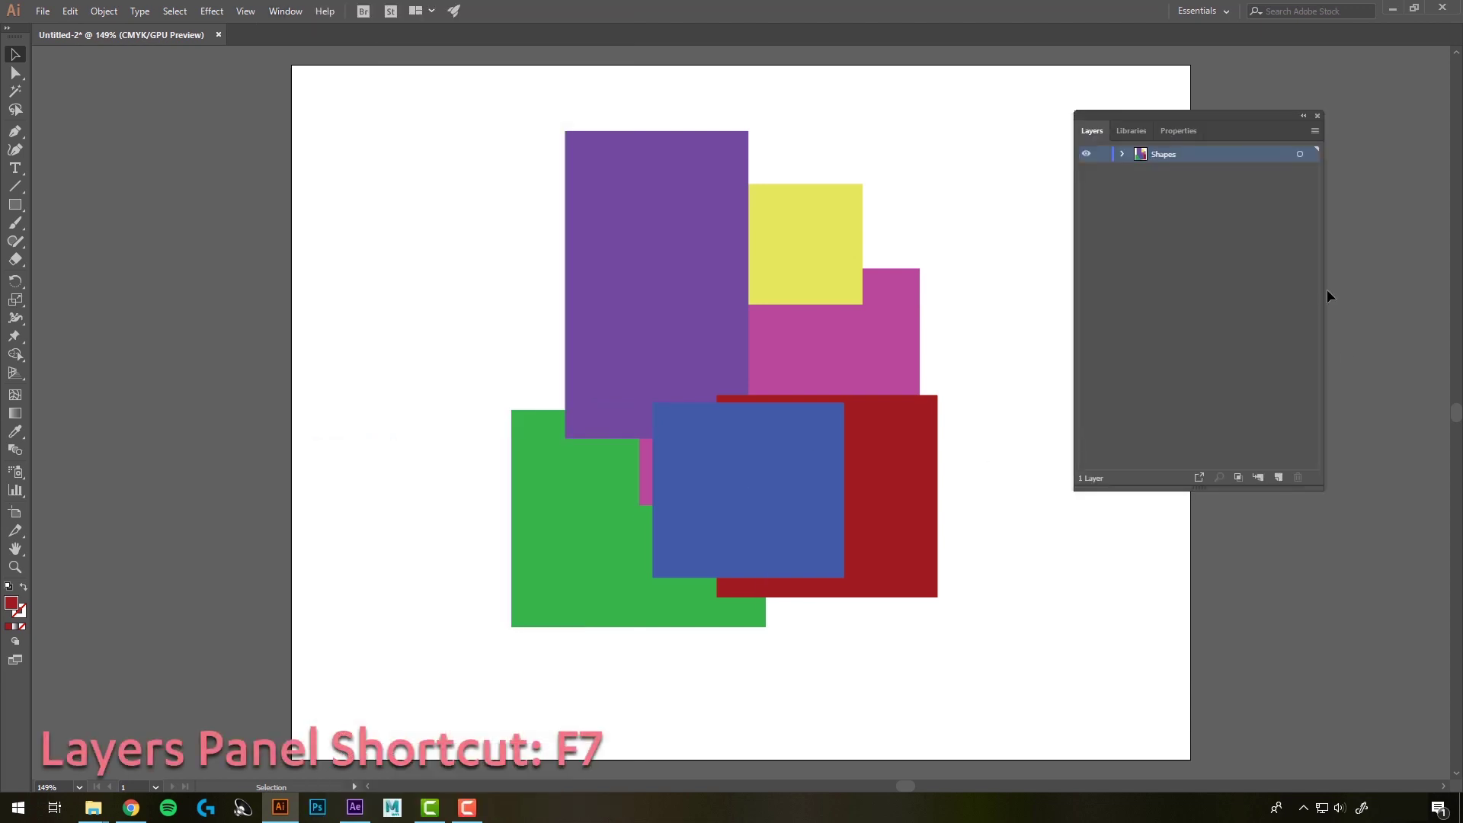
pyautogui.click(1121, 155)
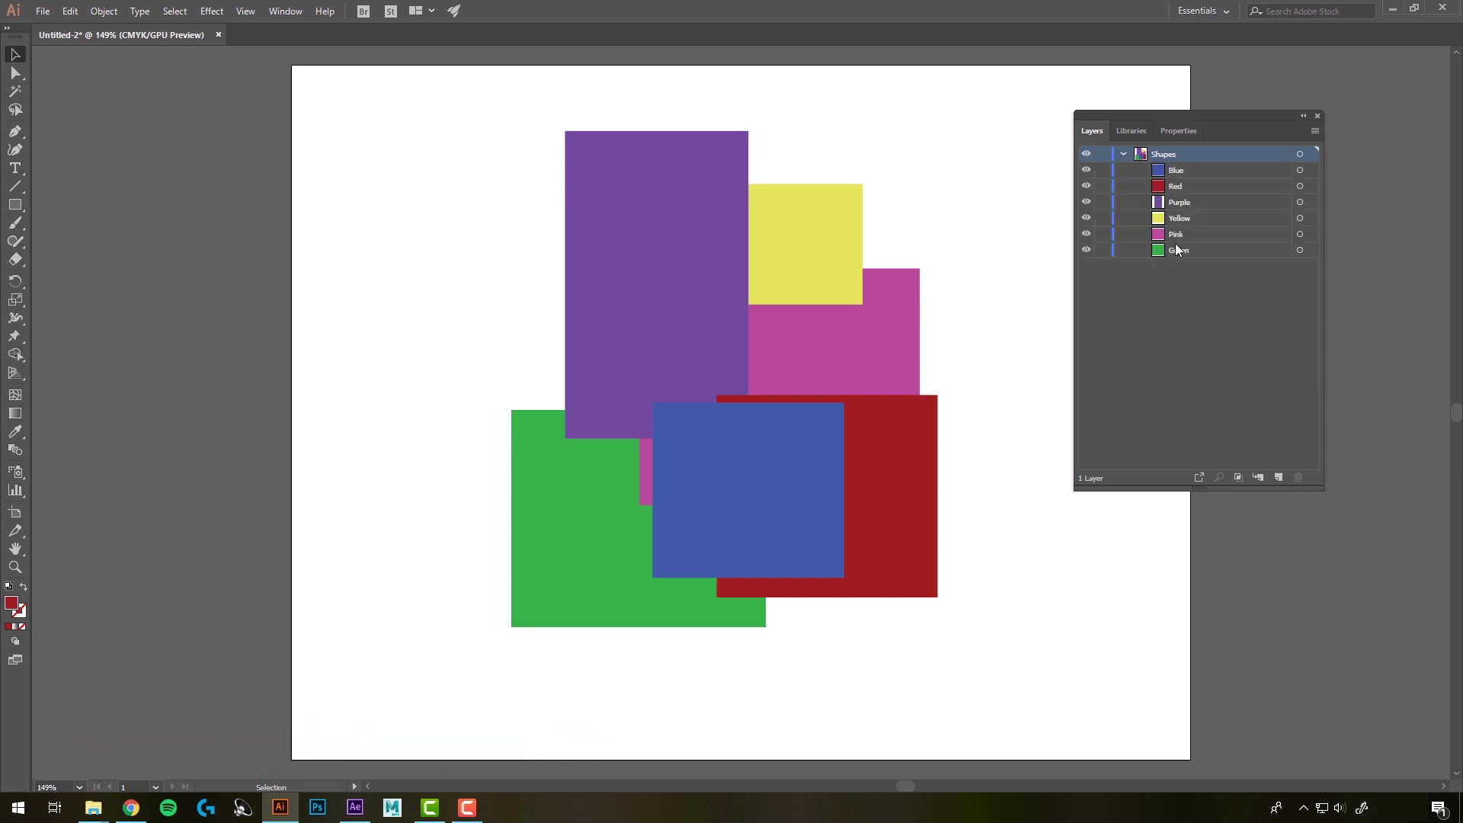
# Highlight the Blue object's entry in the Shapes layer and target the Red, Blue and Purple shapes one after another
pyautogui.click(1183, 172)
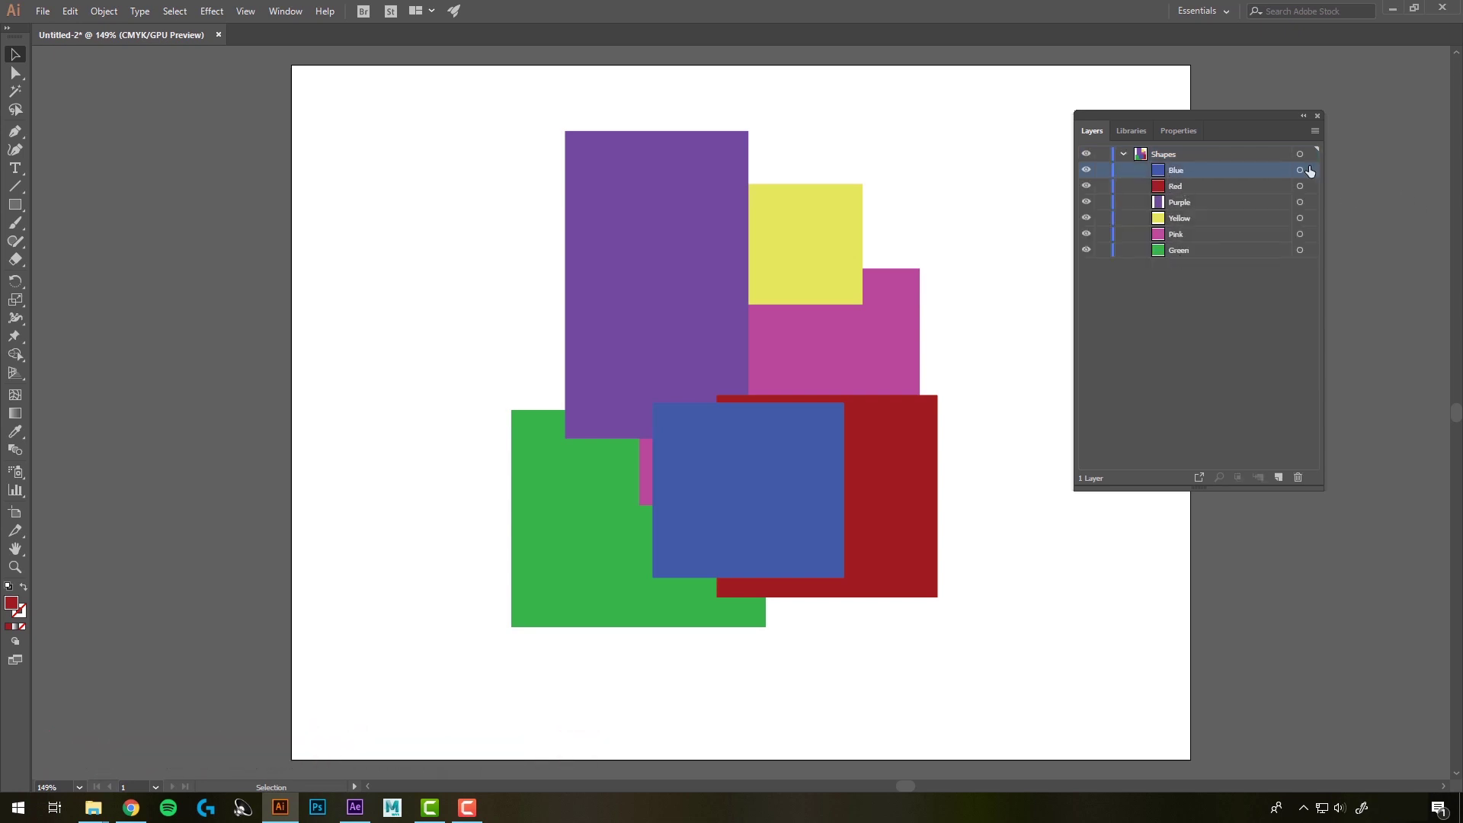
pyautogui.click(1300, 188)
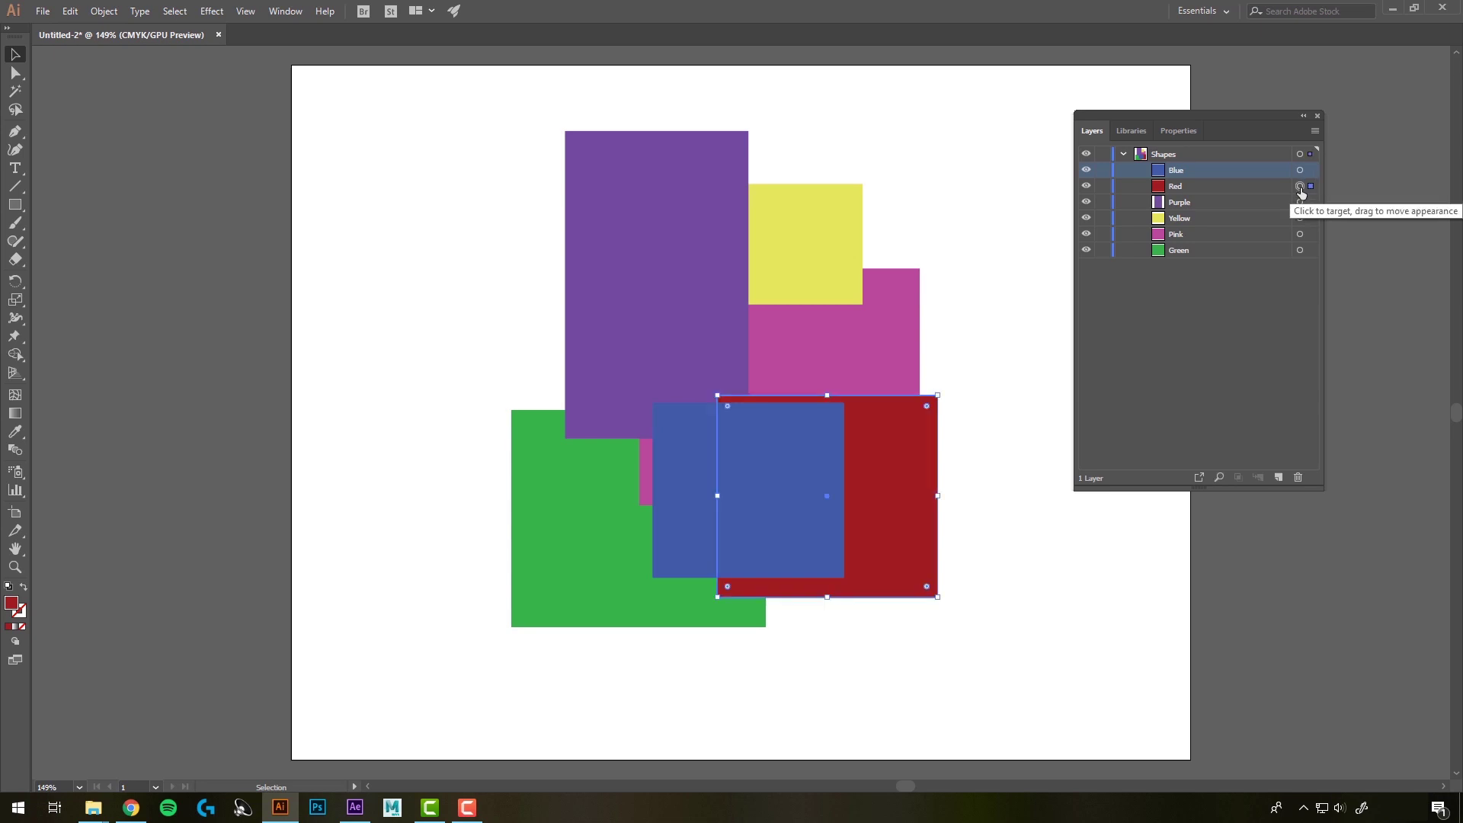
pyautogui.click(1300, 170)
pyautogui.click(1300, 203)
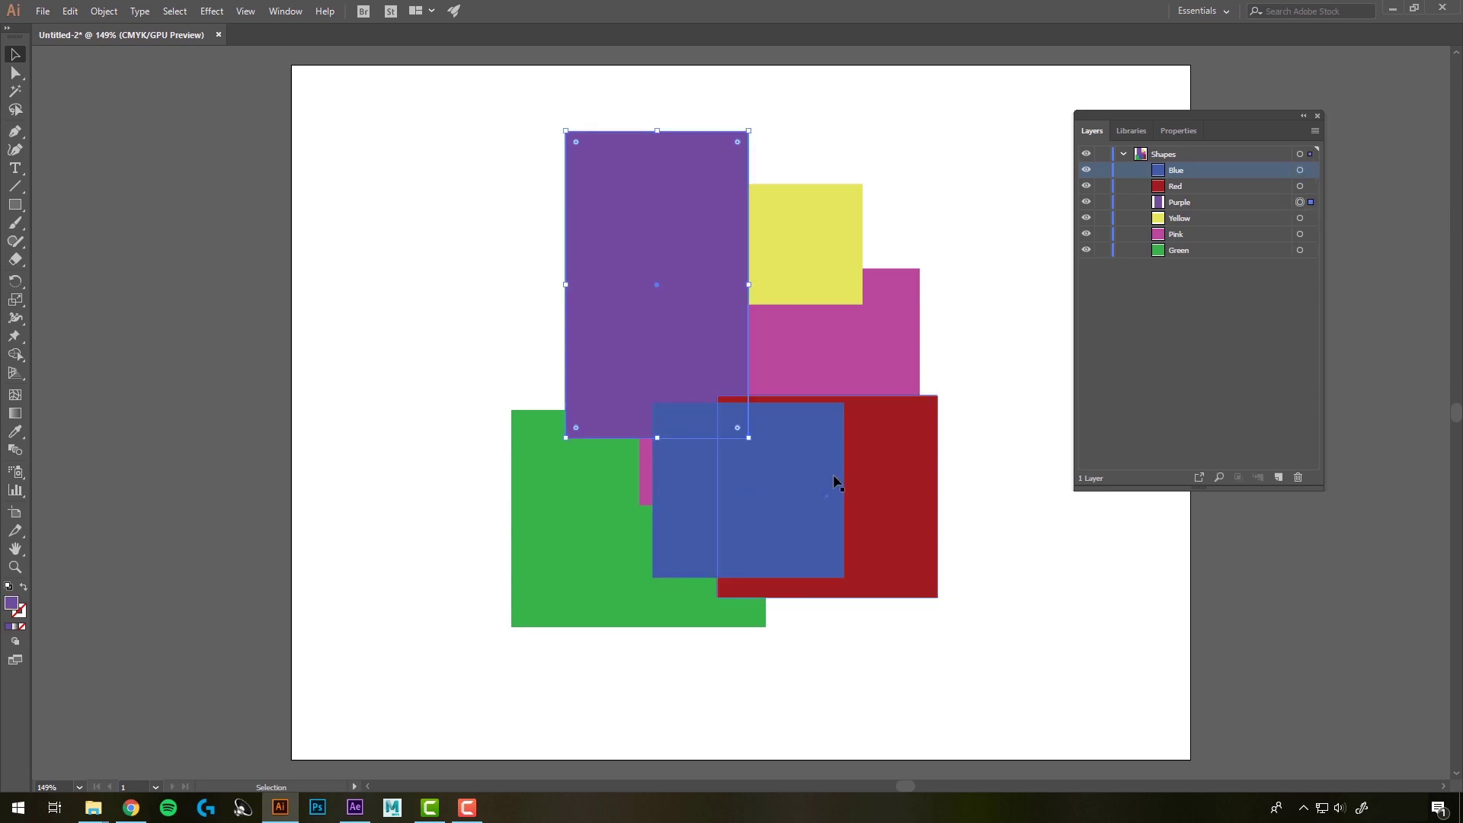
# Move the Green object above Blue, to the front of the Shapes layer's stacking order
pyautogui.click(1186, 253)
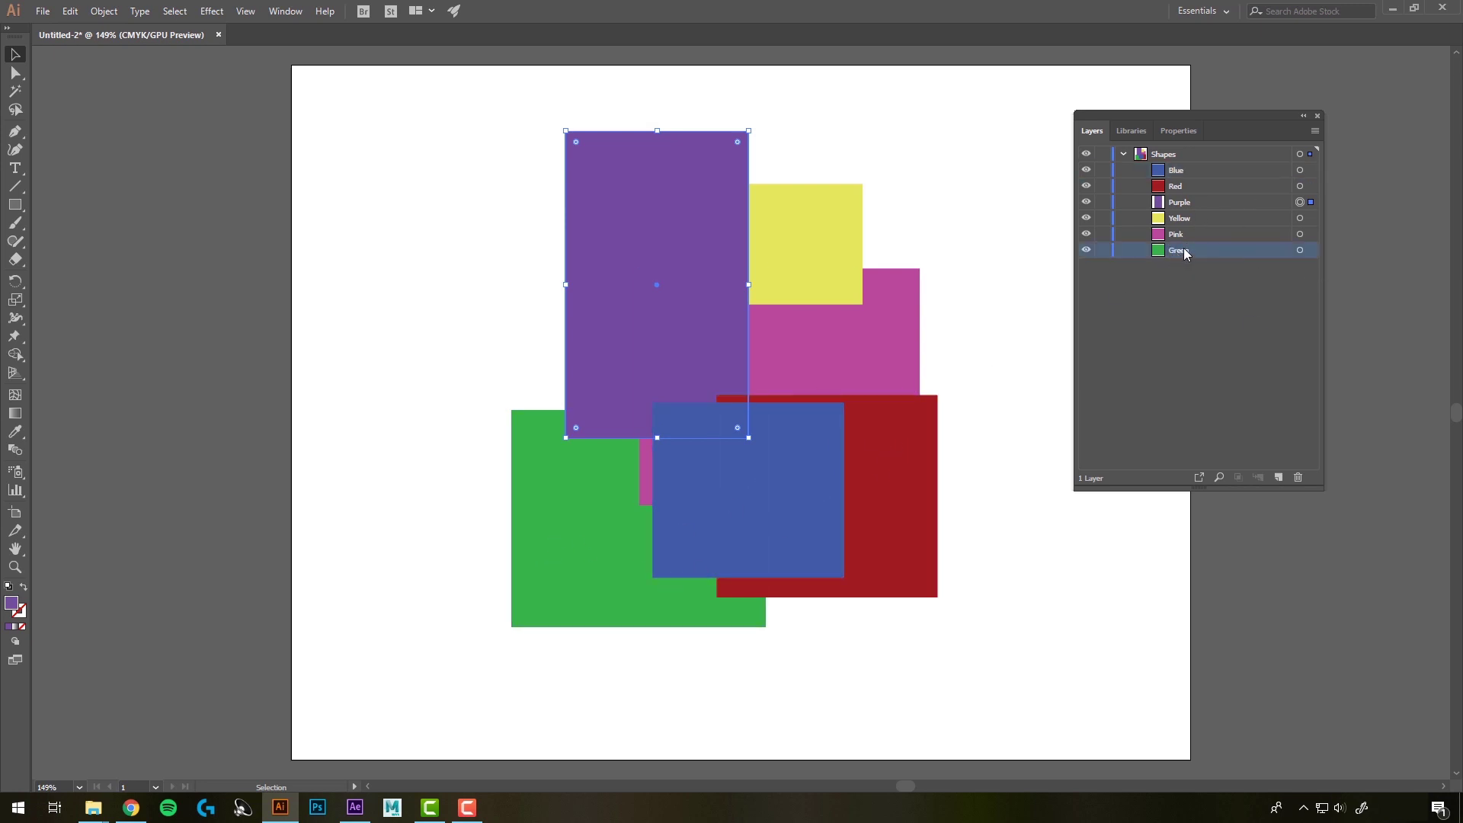
pyautogui.moveTo(1188, 254); pyautogui.dragTo(1180, 168)
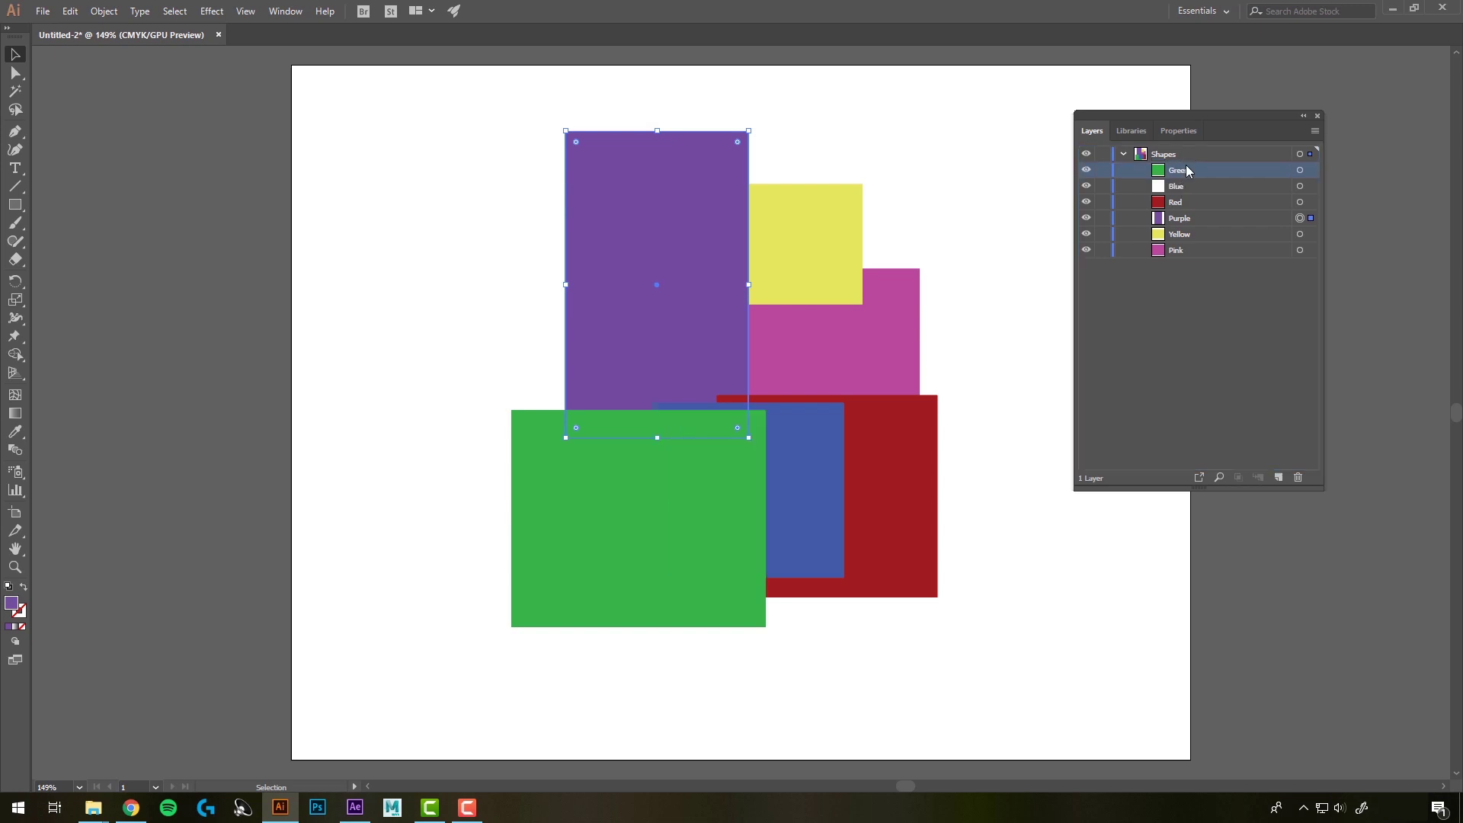
# Undo the last two stacking order changes of the Green object and deselect the artwork
pyautogui.hotkey('ctrl', 'z')
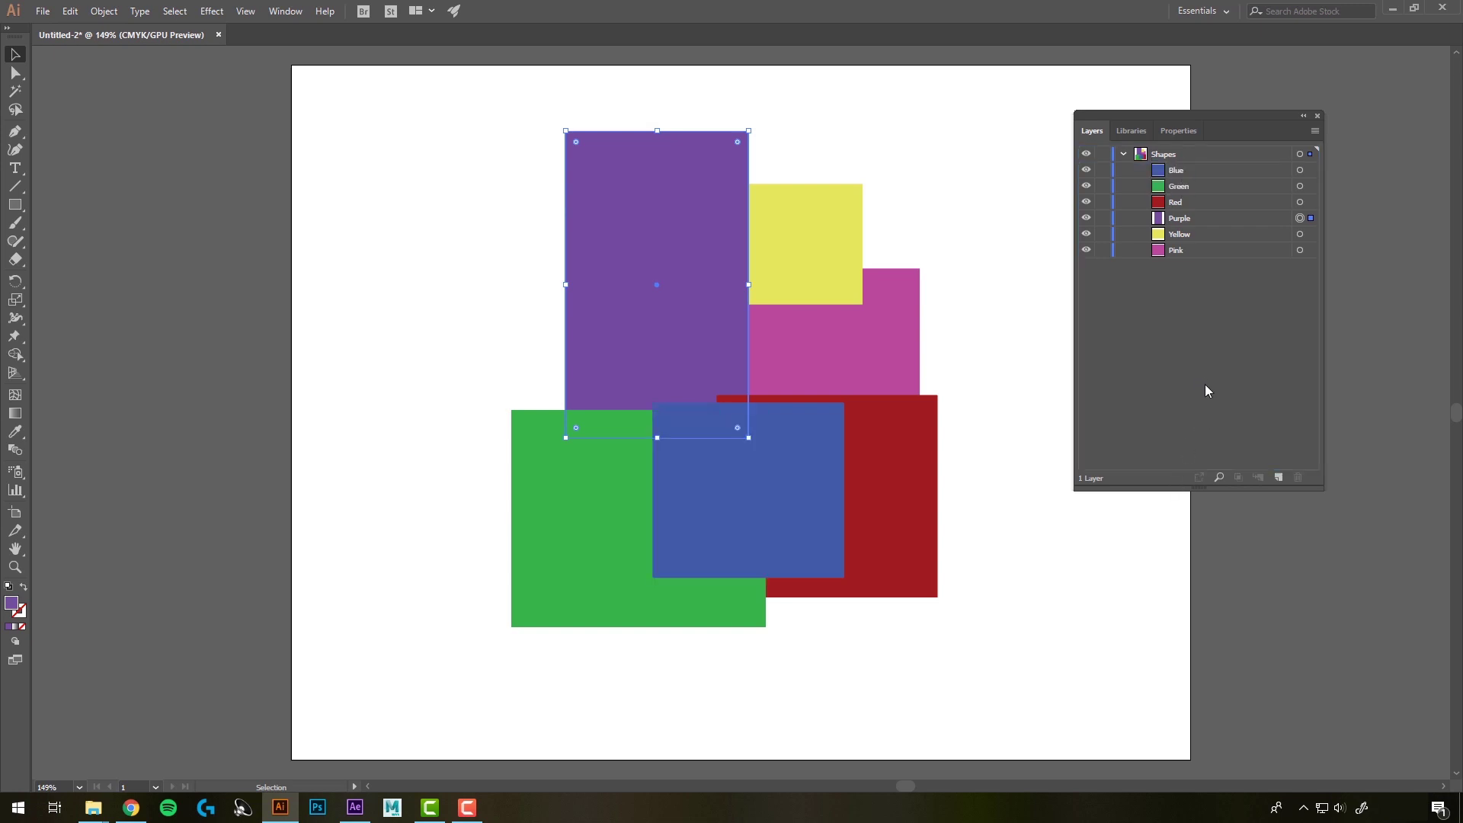
pyautogui.hotkey('ctrl', 'z')
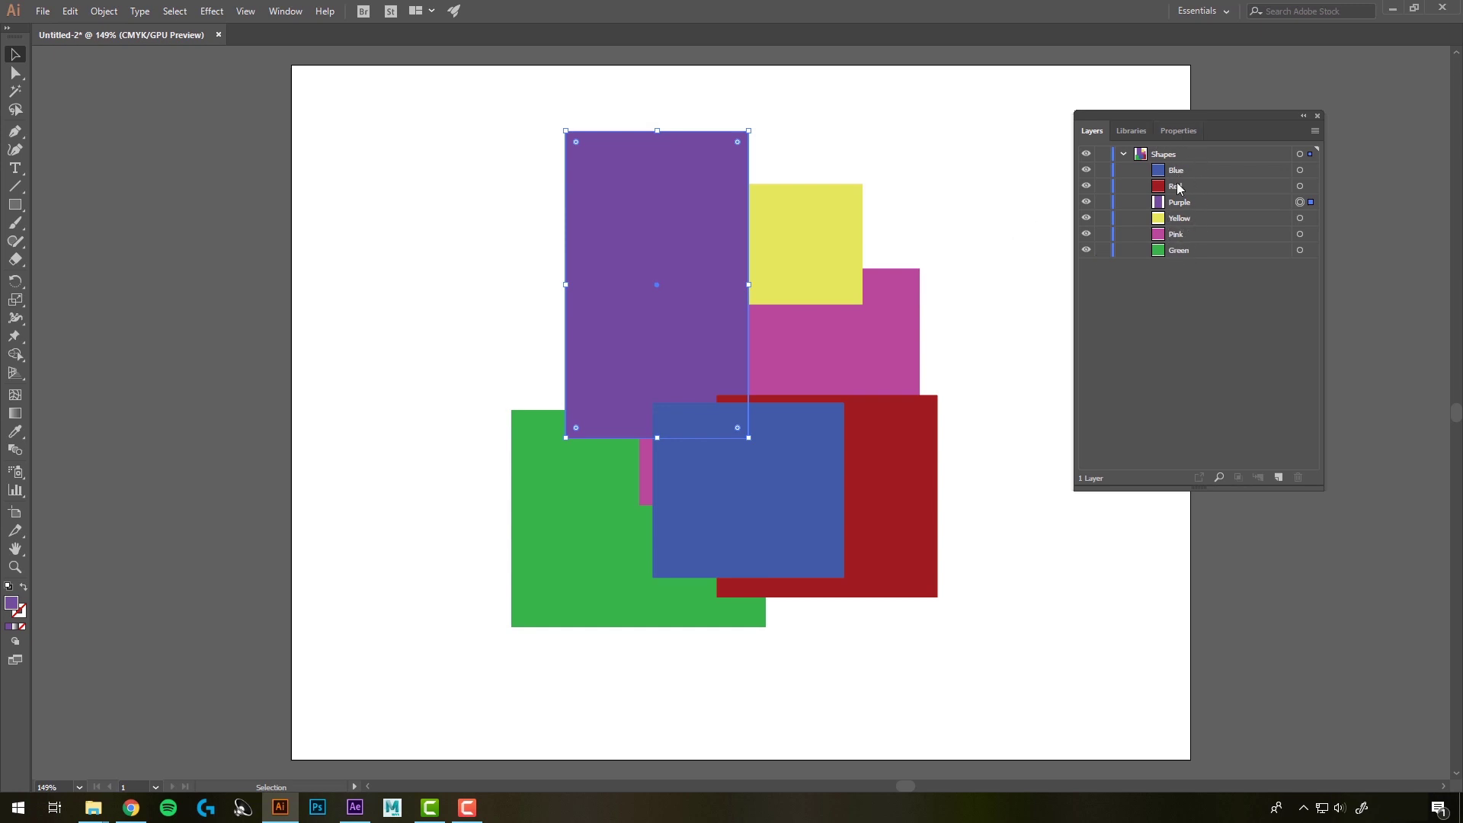
pyautogui.click(959, 180)
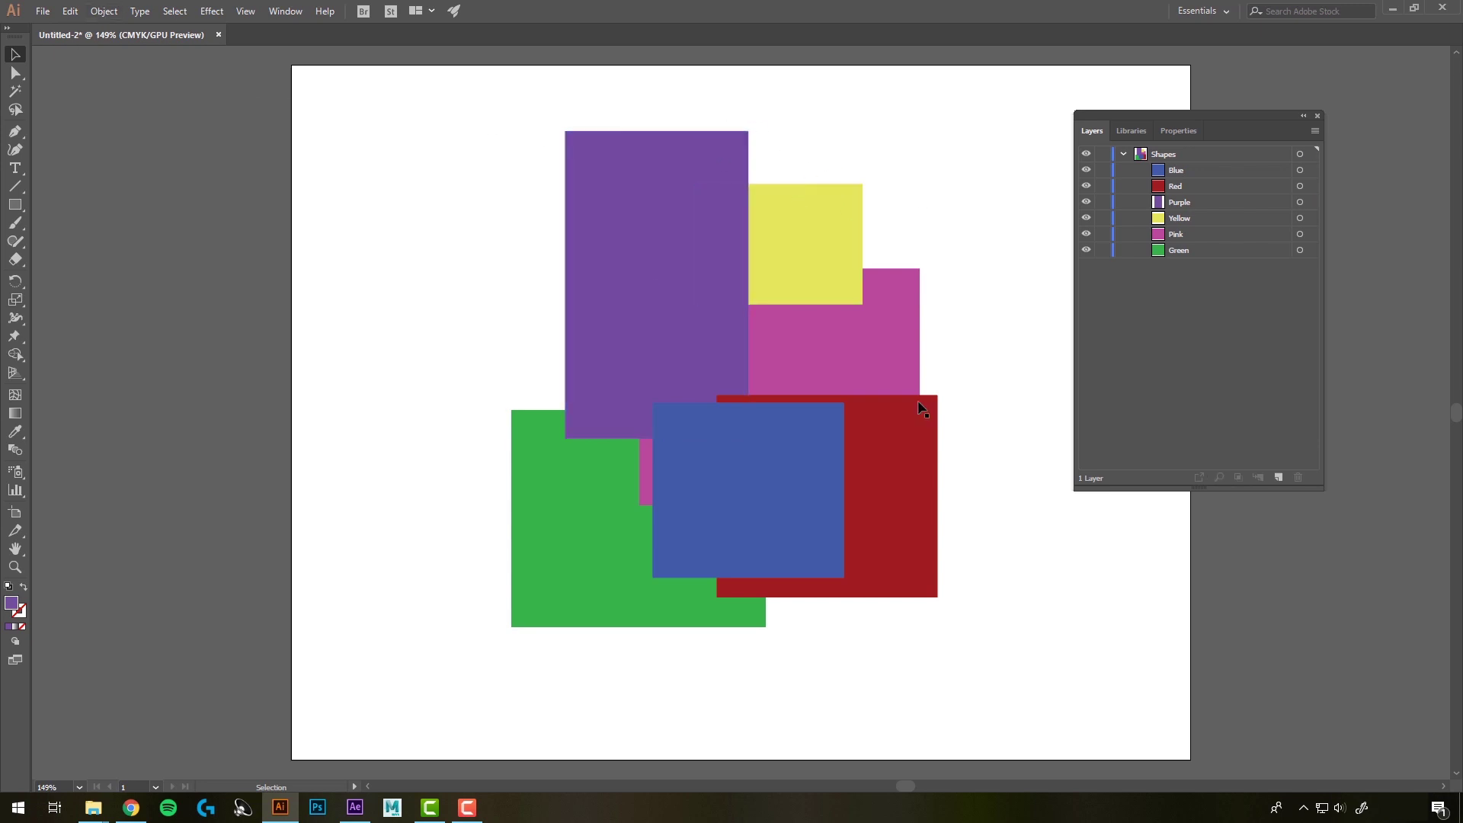
# Send the Blue shape backward twice, behind Red and Purple in the stacking order
pyautogui.click(787, 442)
pyautogui.click(102, 12)
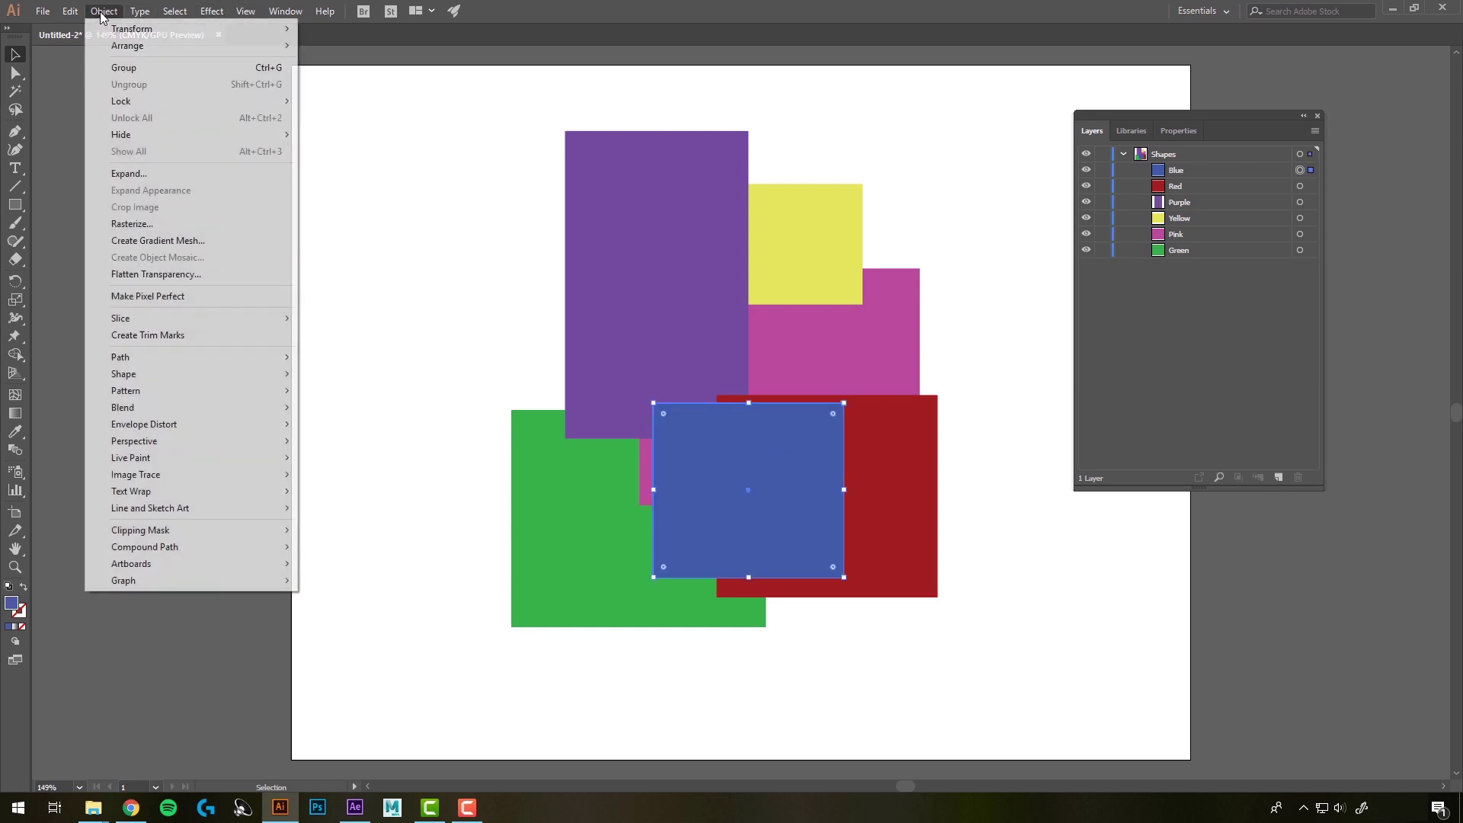
pyautogui.moveTo(131, 48)
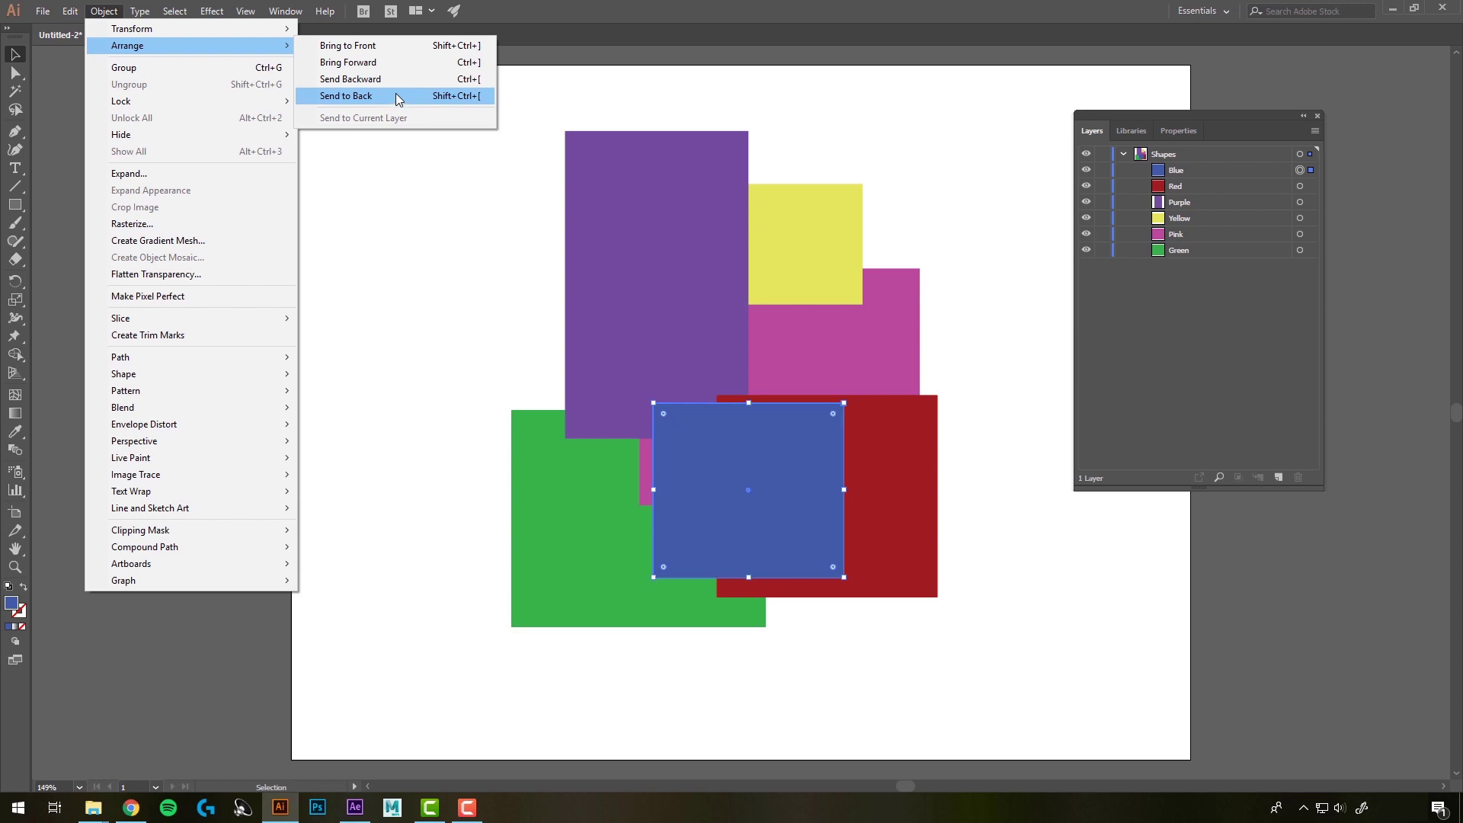
pyautogui.click(397, 80)
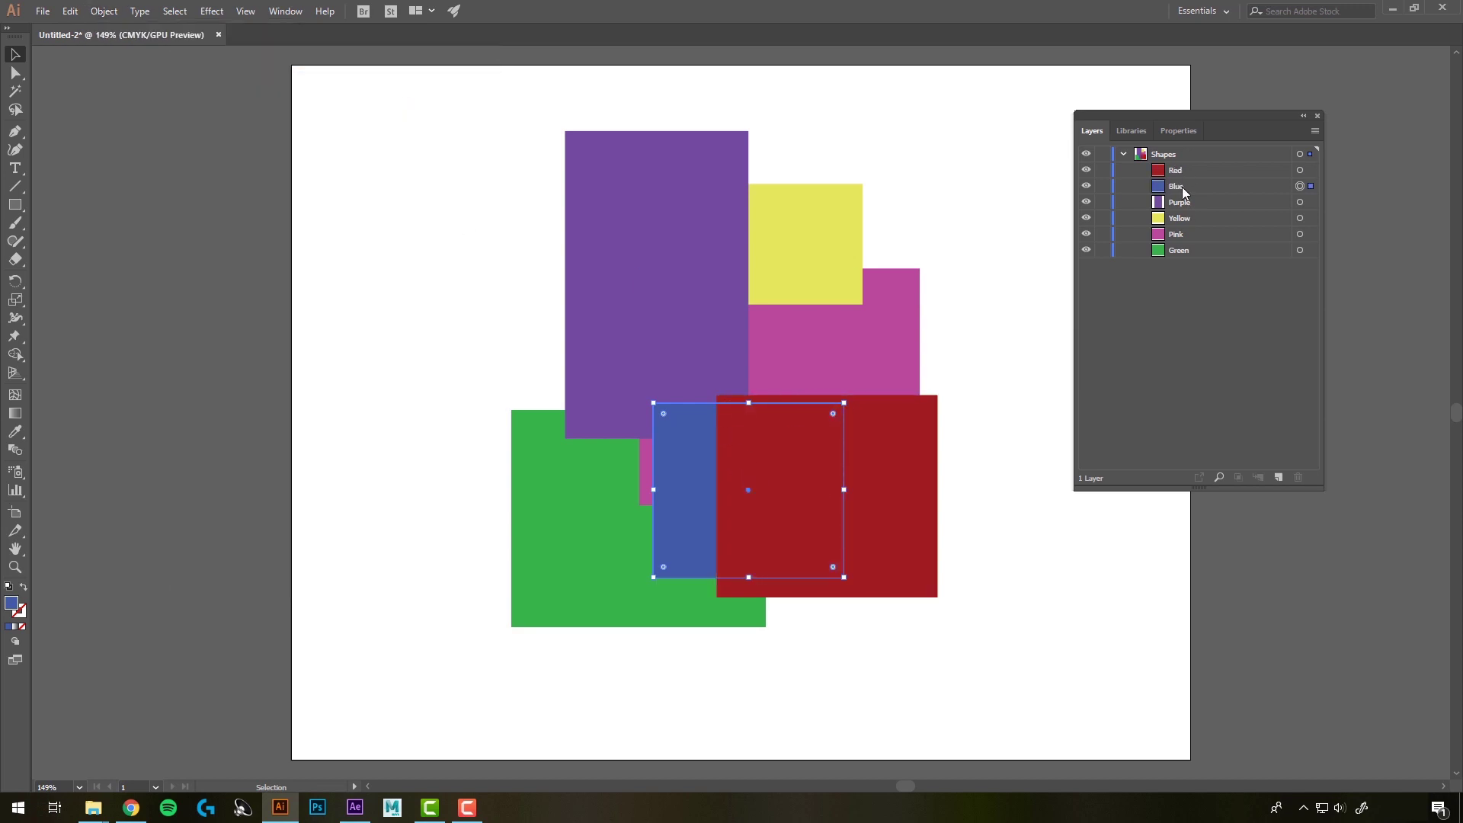
pyautogui.click(104, 10)
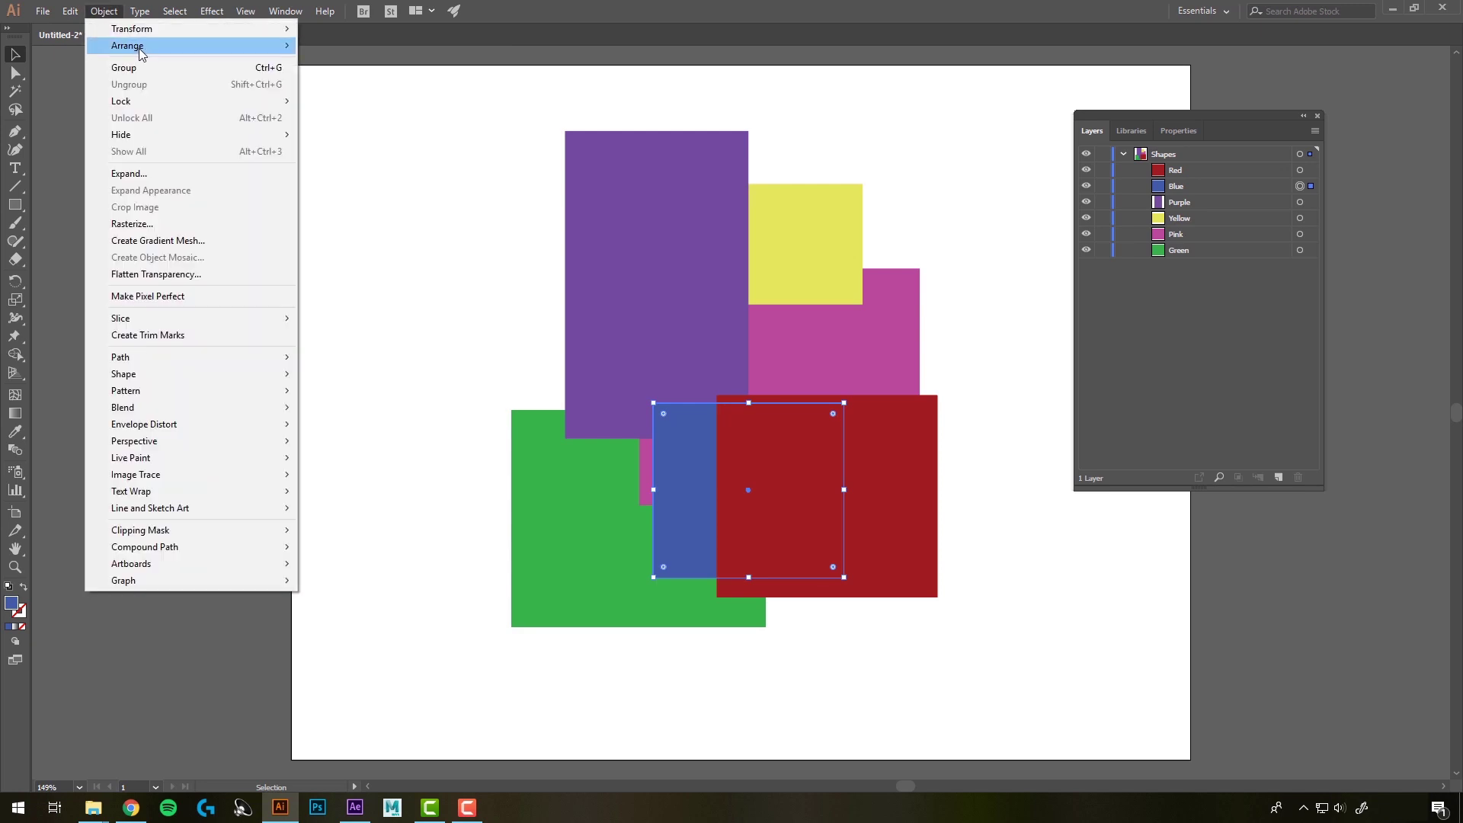
pyautogui.click(389, 80)
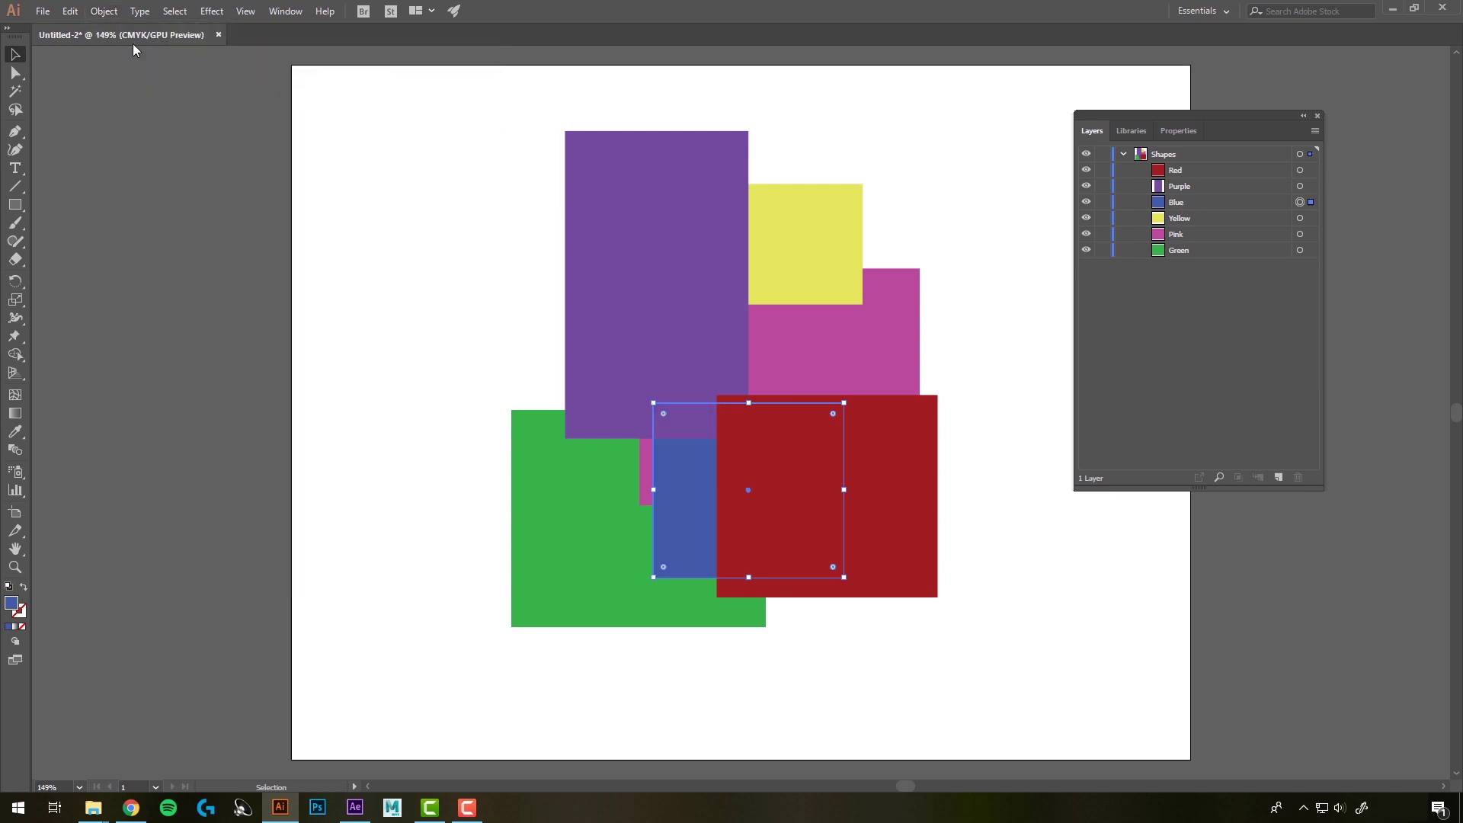
# Send the Blue shape to the back, beneath Green in the Shapes layer
pyautogui.click(124, 14)
pyautogui.moveTo(156, 47)
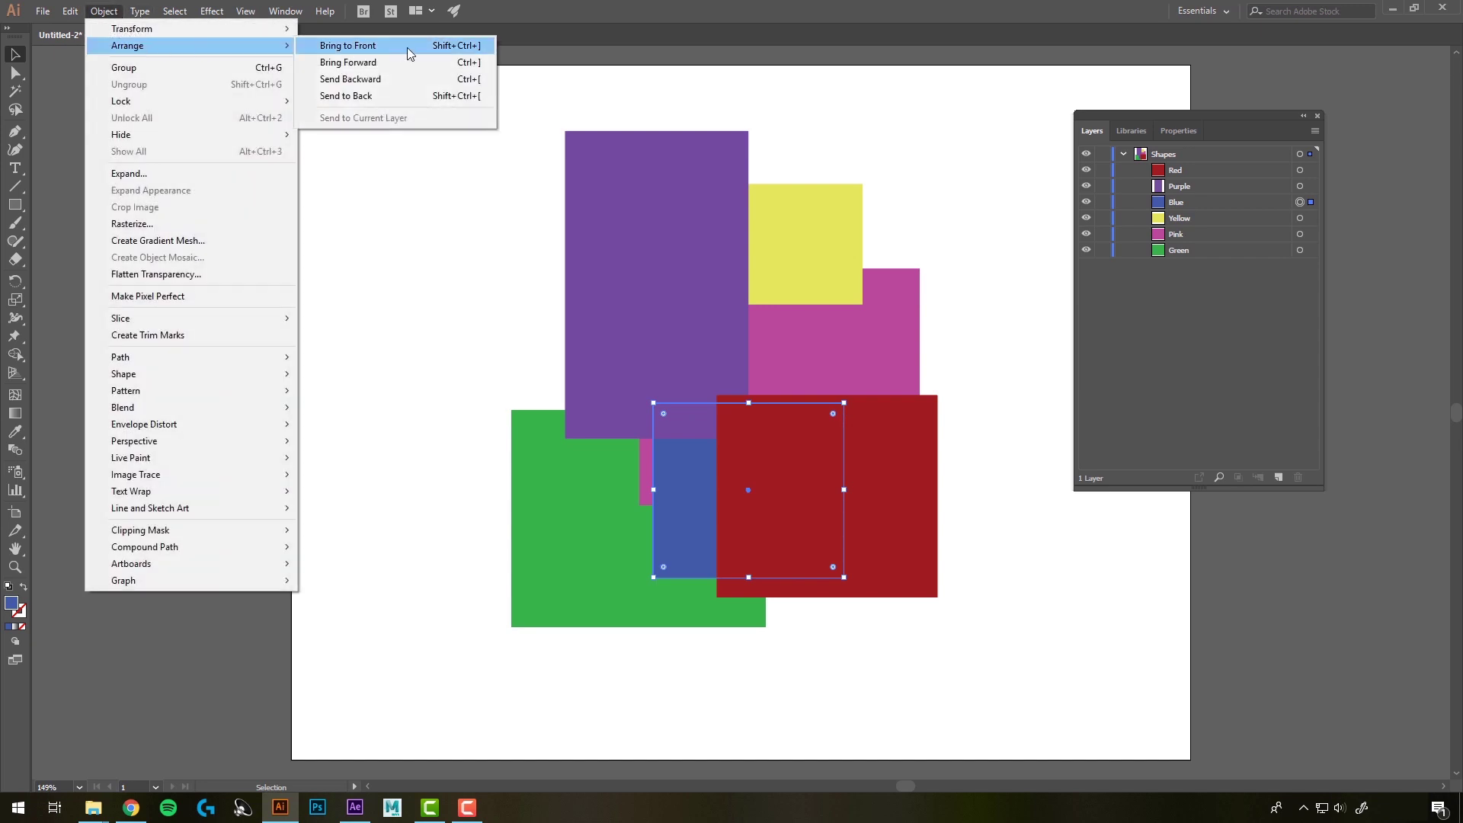
pyautogui.click(370, 98)
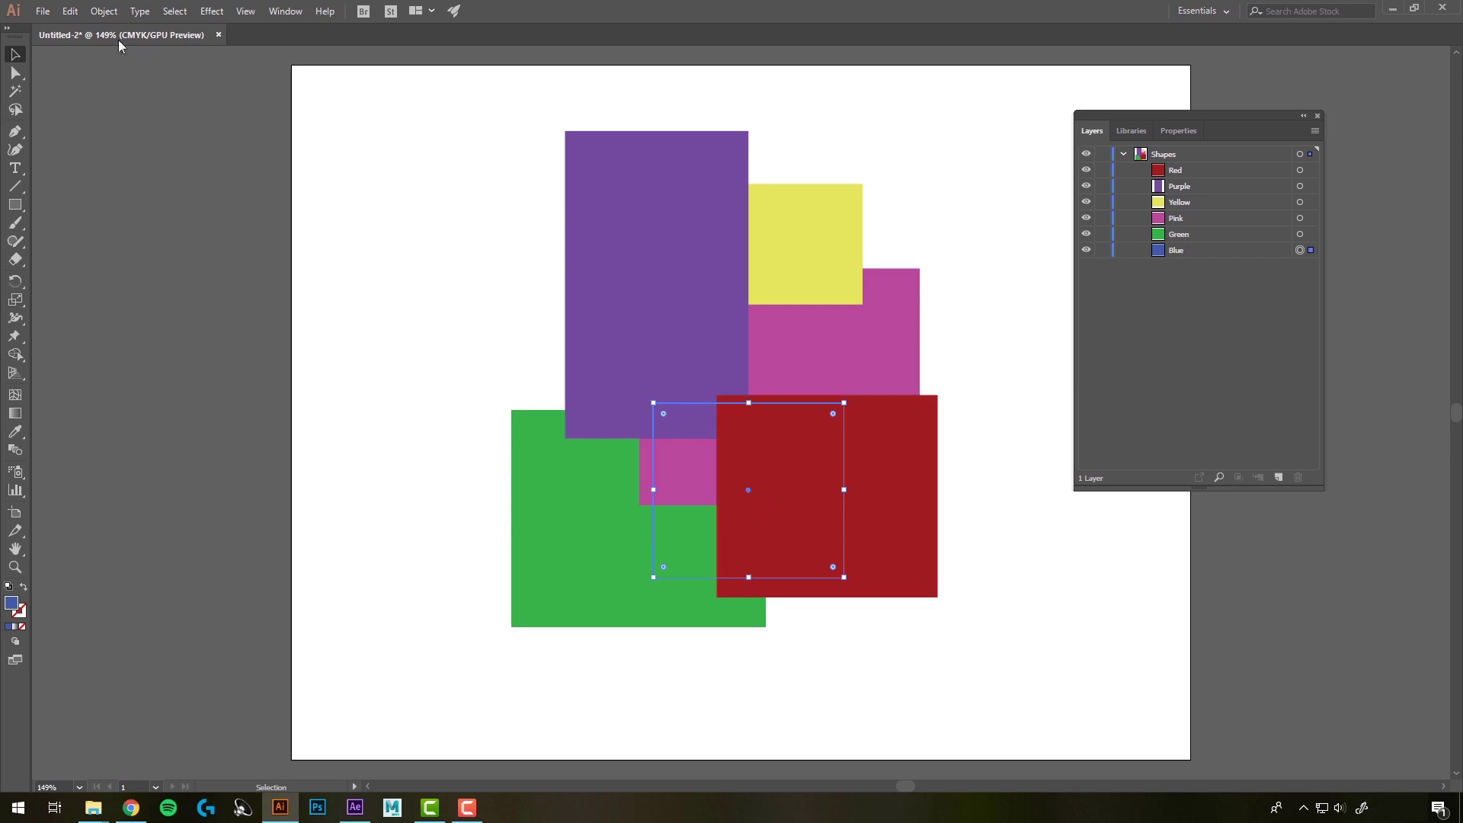
# Bring the Blue shape forward twice, above Green and Pink in the stacking order
pyautogui.click(103, 11)
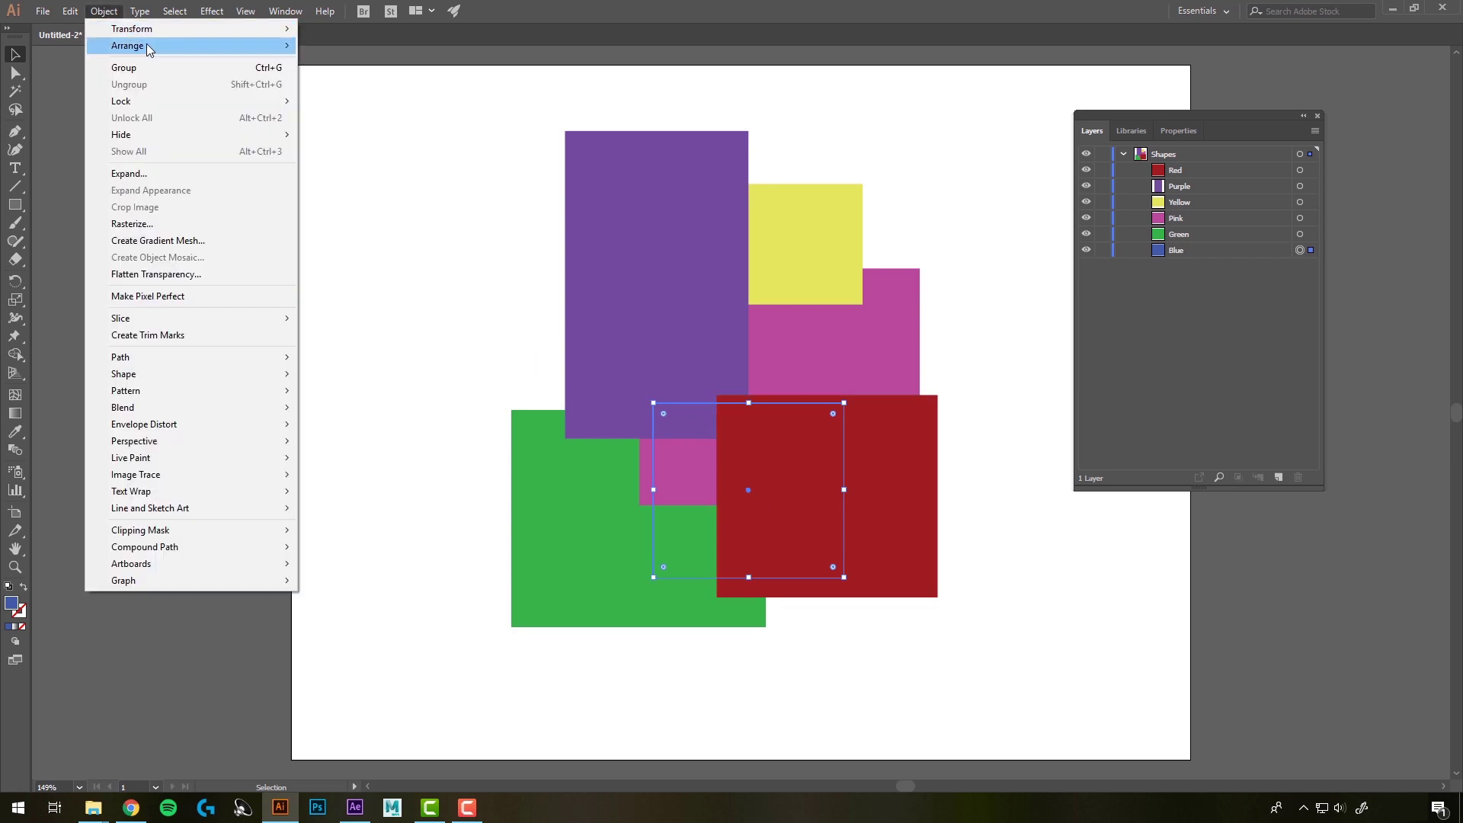
pyautogui.moveTo(152, 45)
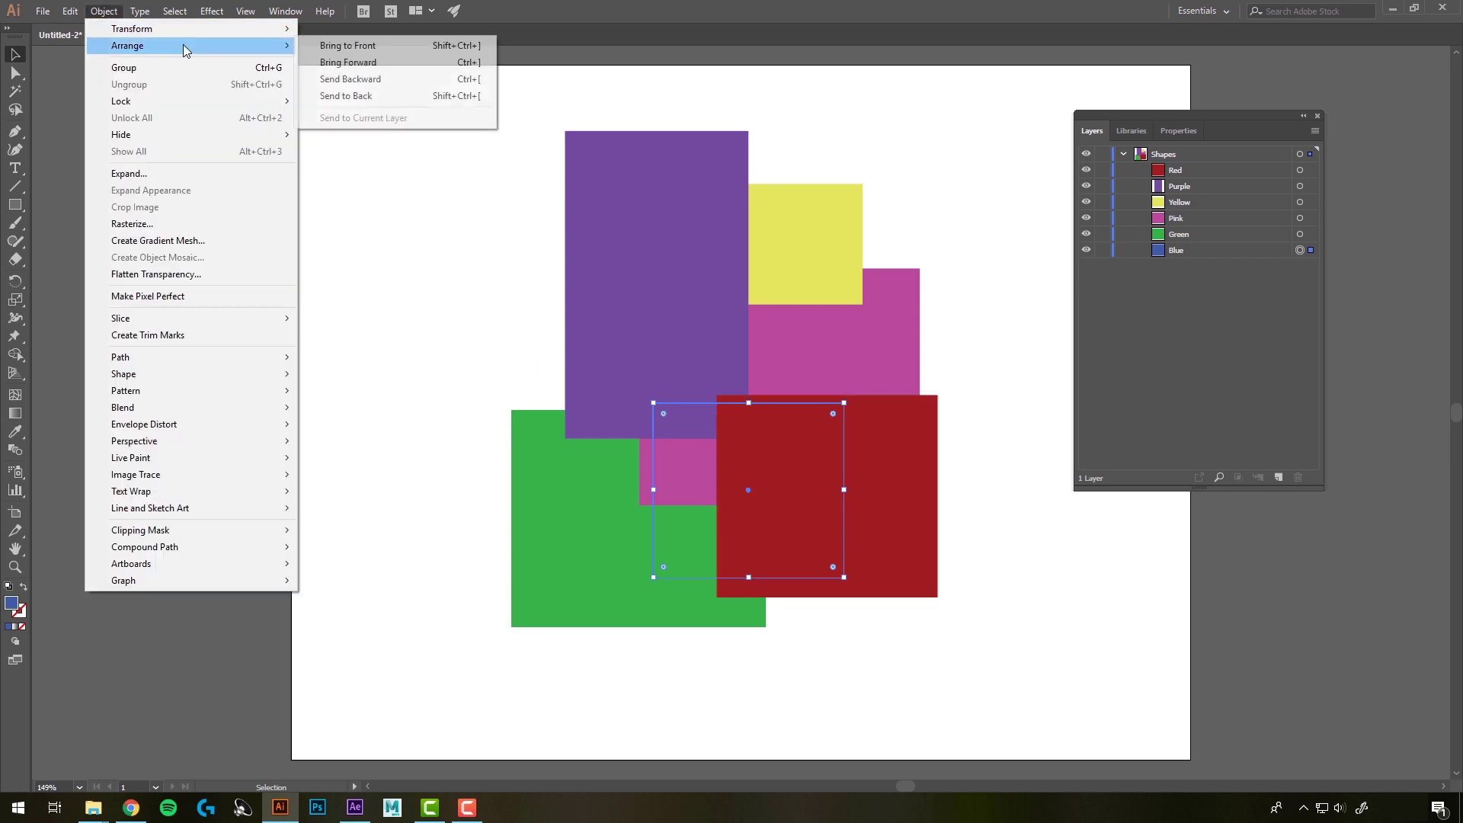
pyautogui.click(376, 67)
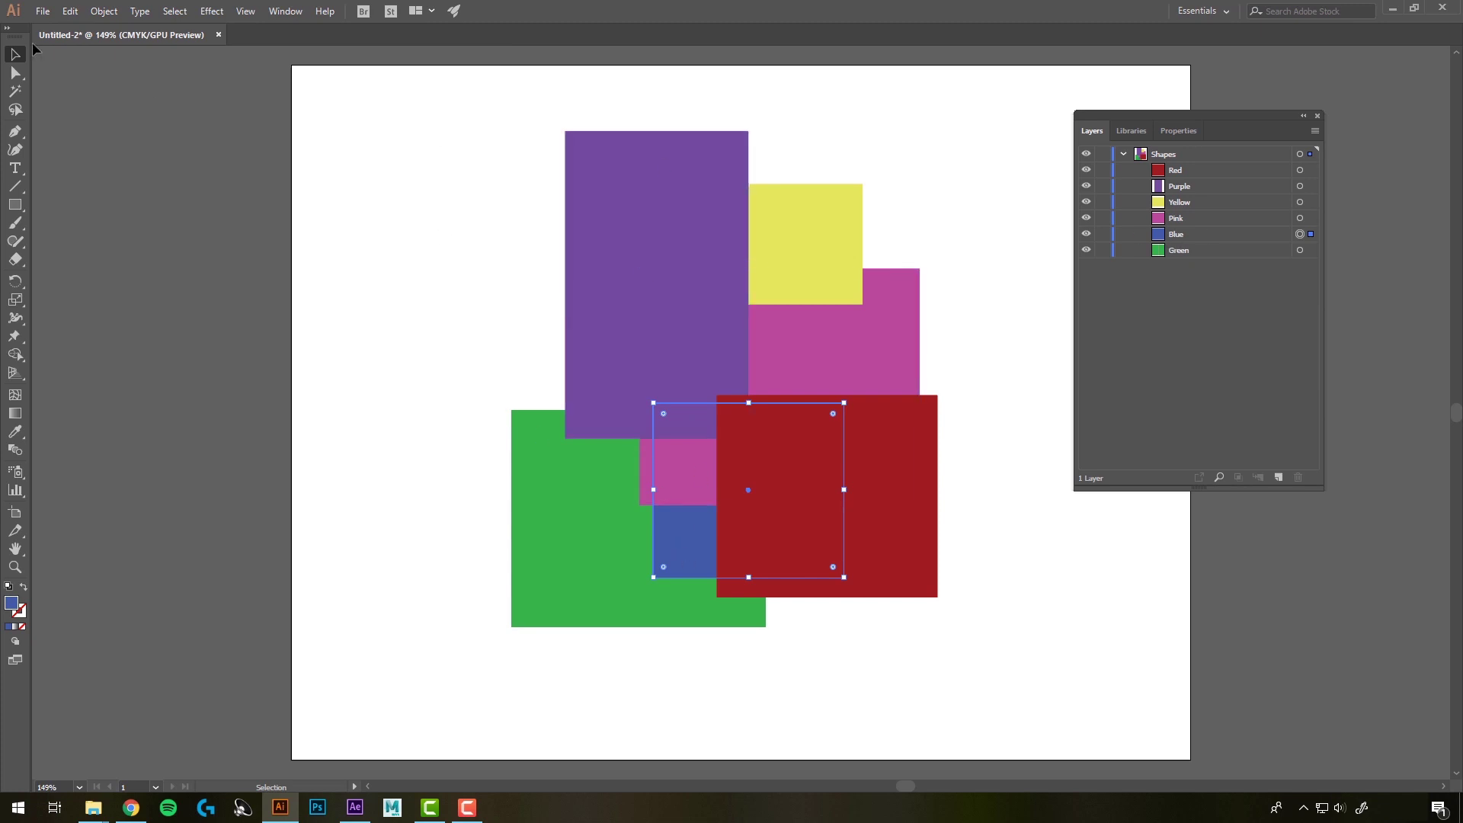
pyautogui.click(104, 11)
pyautogui.click(376, 67)
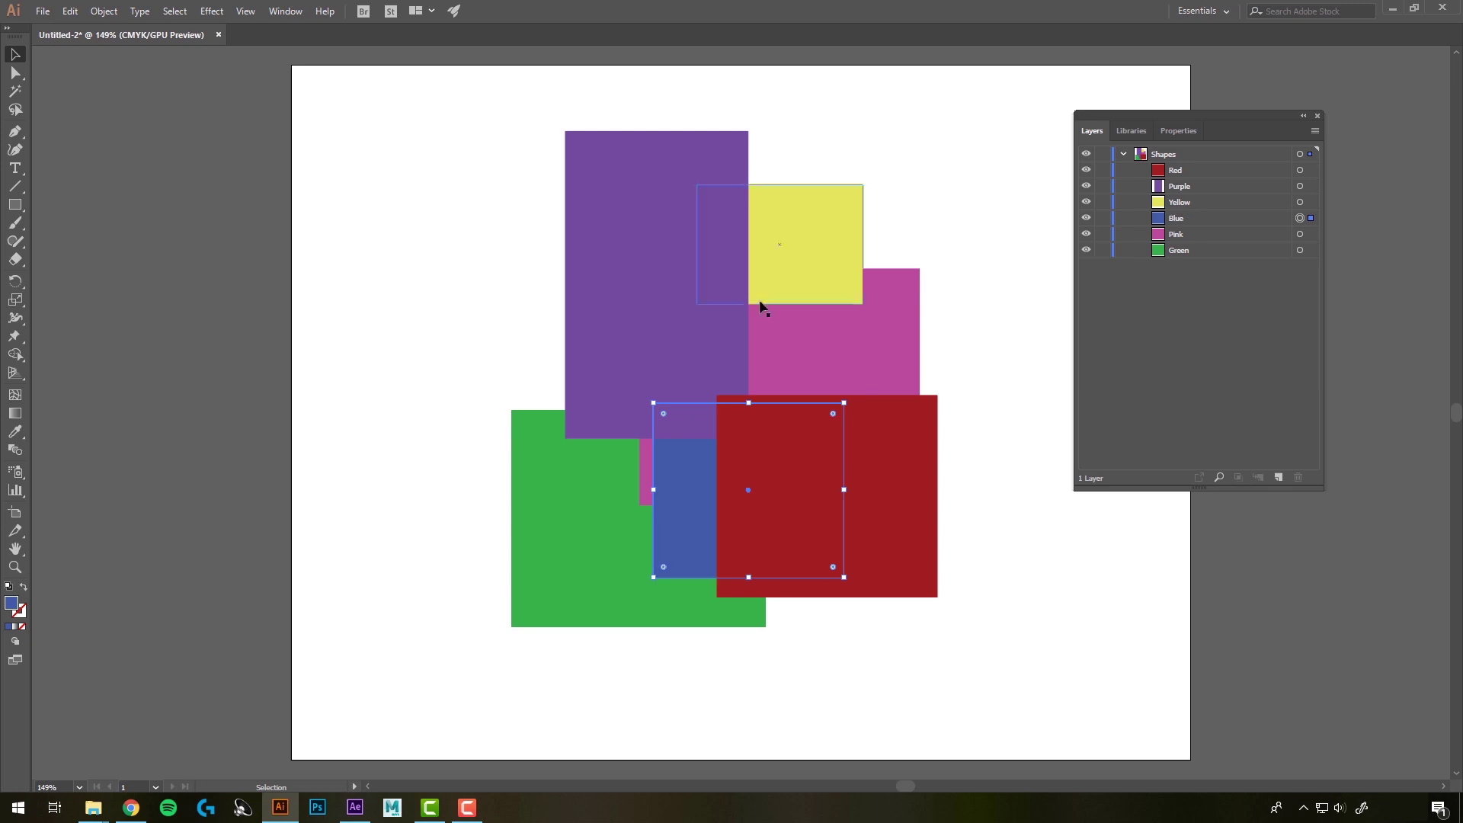
# Examine the Arrange commands and their keyboard shortcuts for the Blue shape and deselect it
pyautogui.click(112, 15)
pyautogui.moveTo(297, 47)
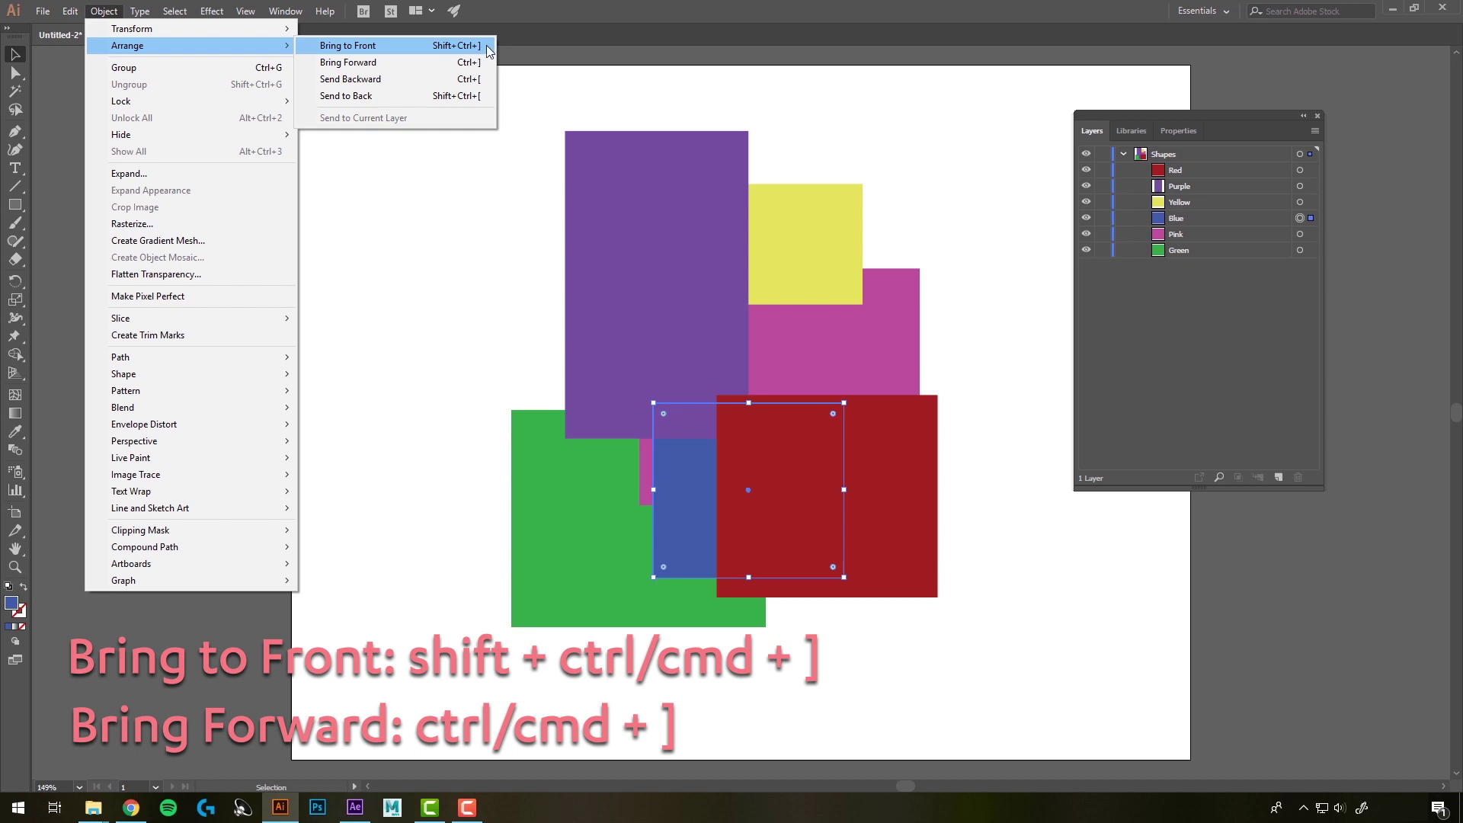
pyautogui.click(487, 95)
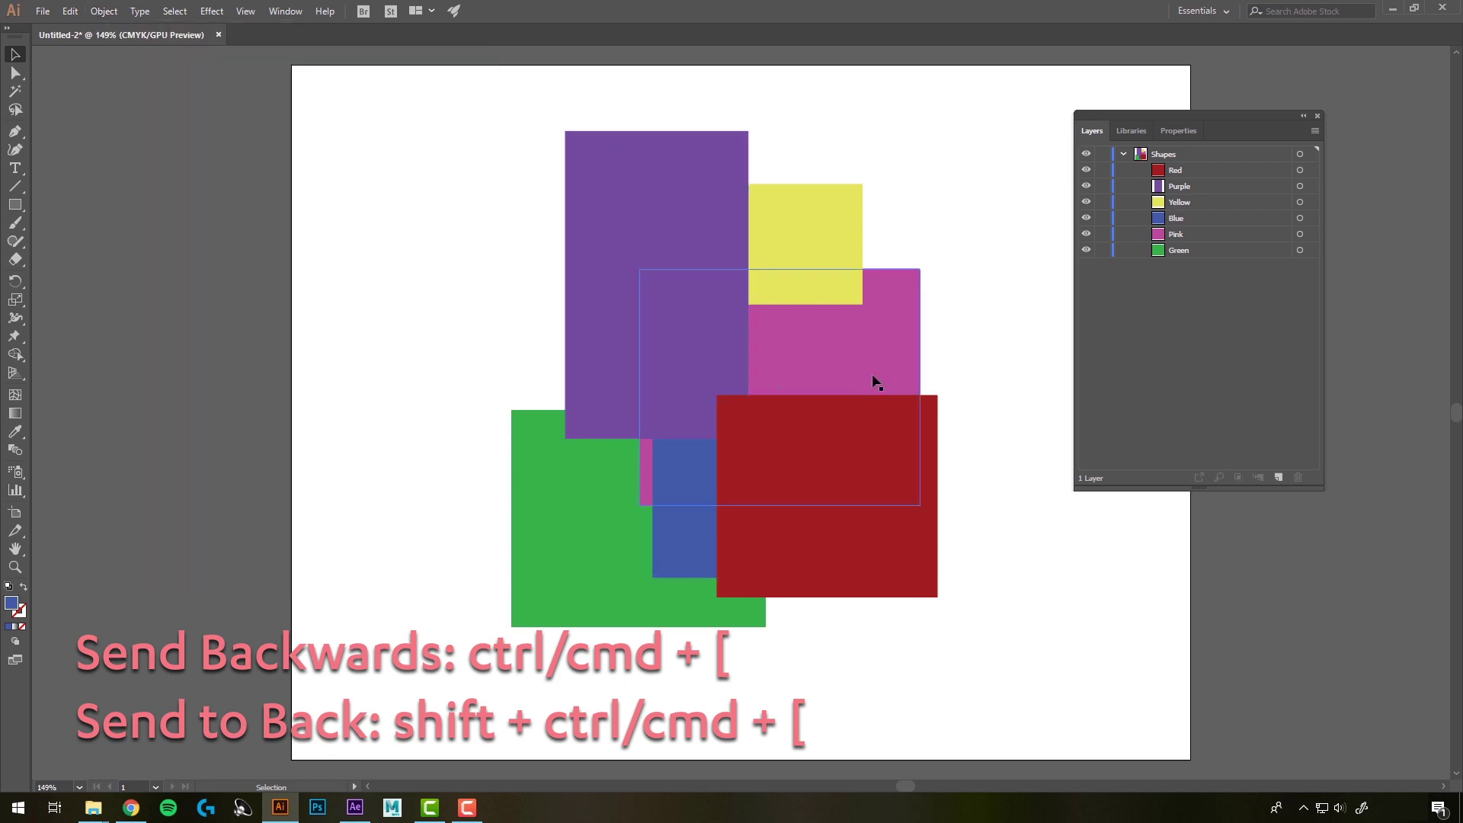
# Select the Red shape and send it backward one level at a time until it sits below Green
pyautogui.click(942, 541)
pyautogui.click(922, 573)
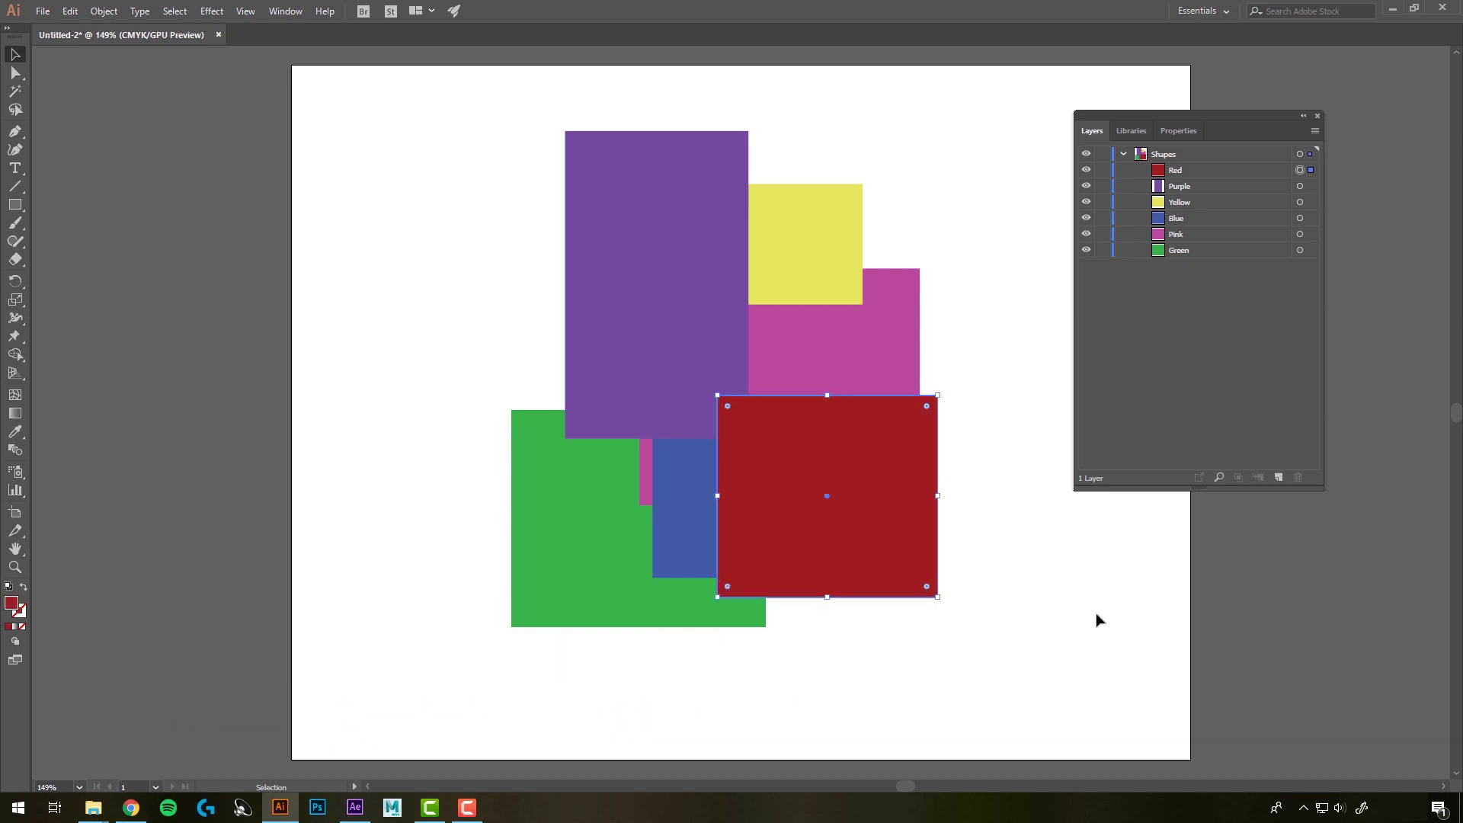
pyautogui.press('a')
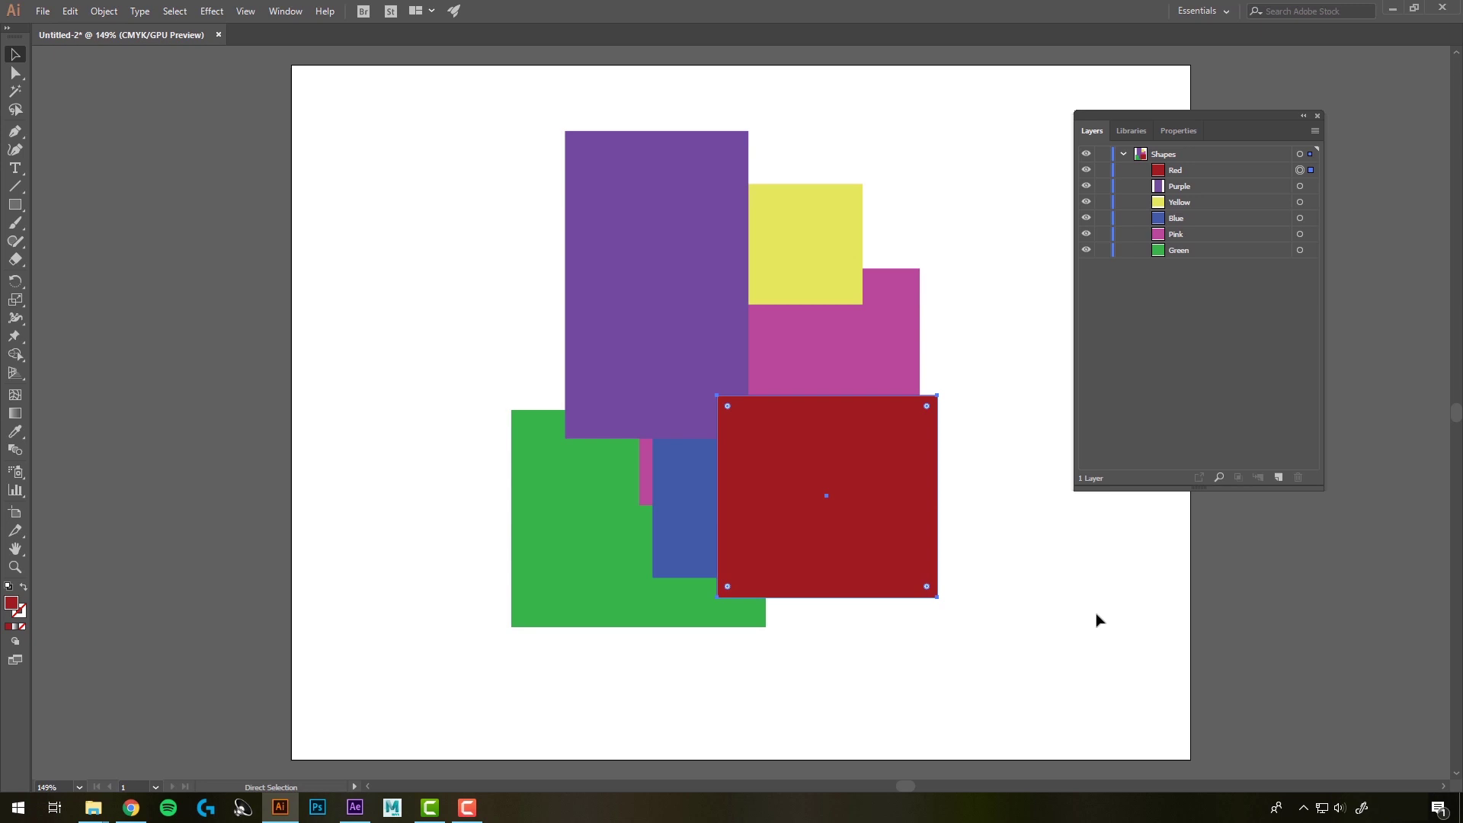
pyautogui.hotkey('ctrl', '[')
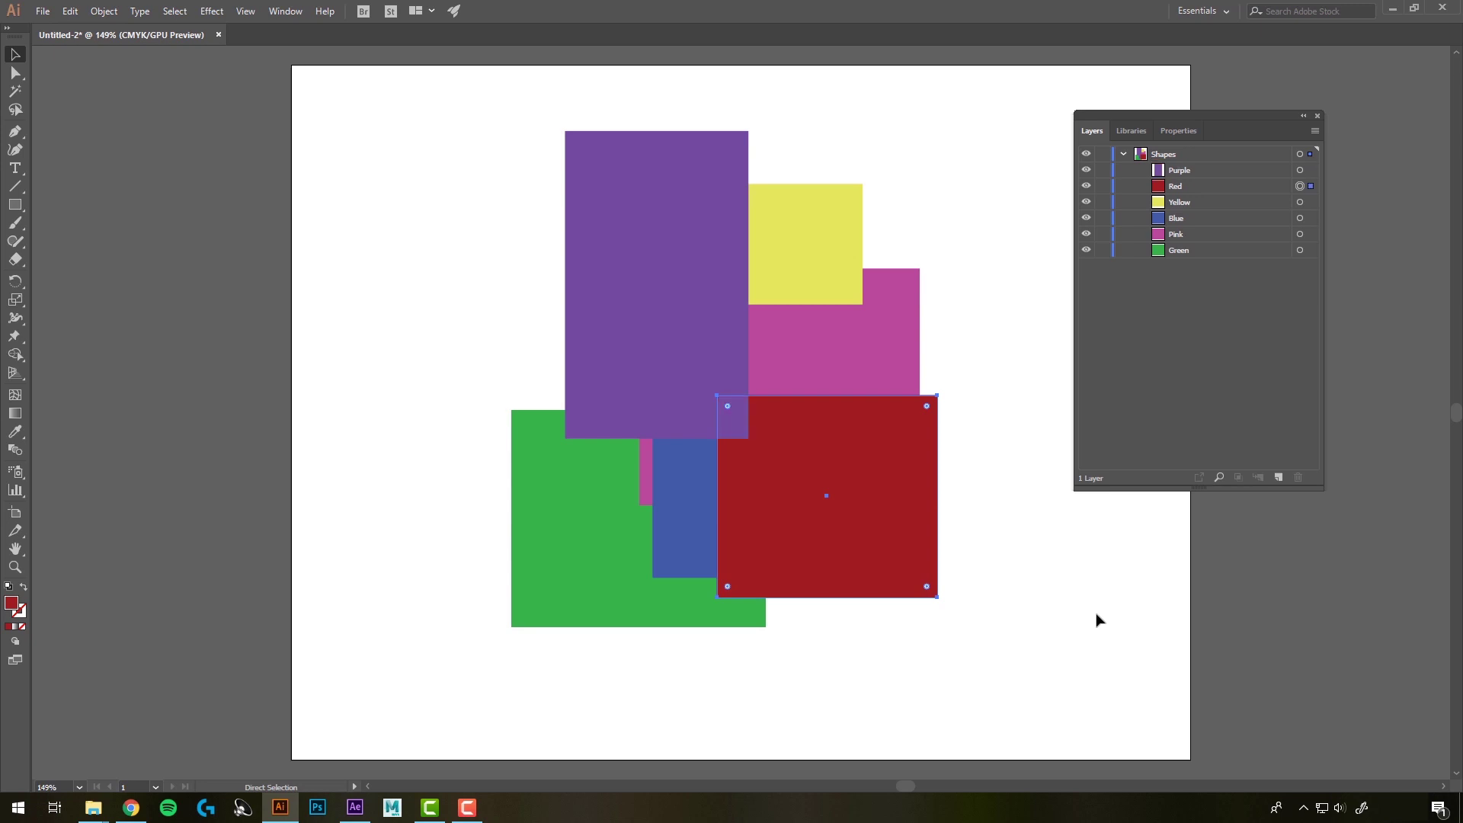
pyautogui.hotkey('ctrl', '[')
pyautogui.hotkey('ctrl', '[')
pyautogui.hotkey('ctrl', '[')
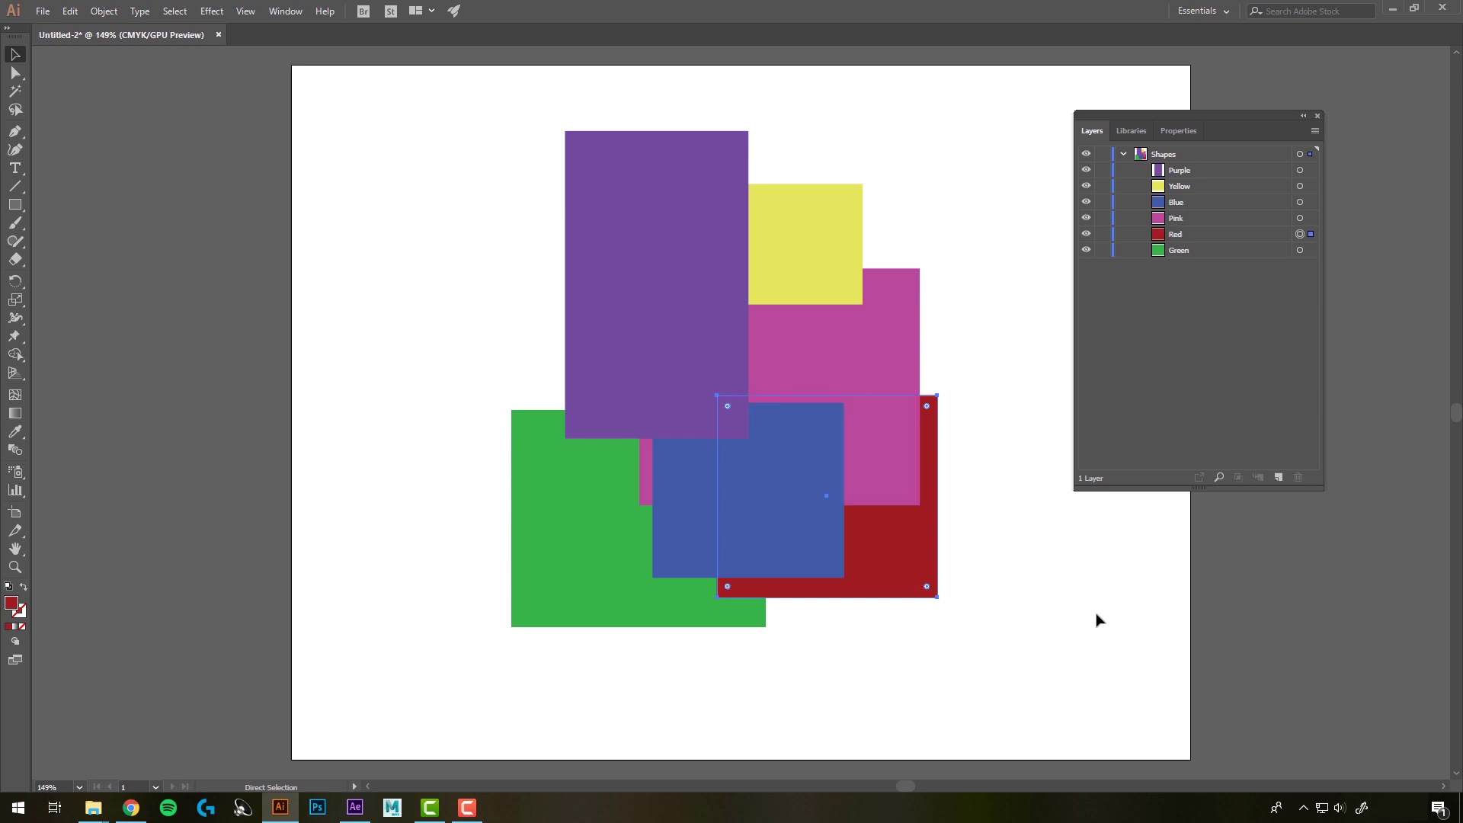
pyautogui.hotkey('ctrl', '[')
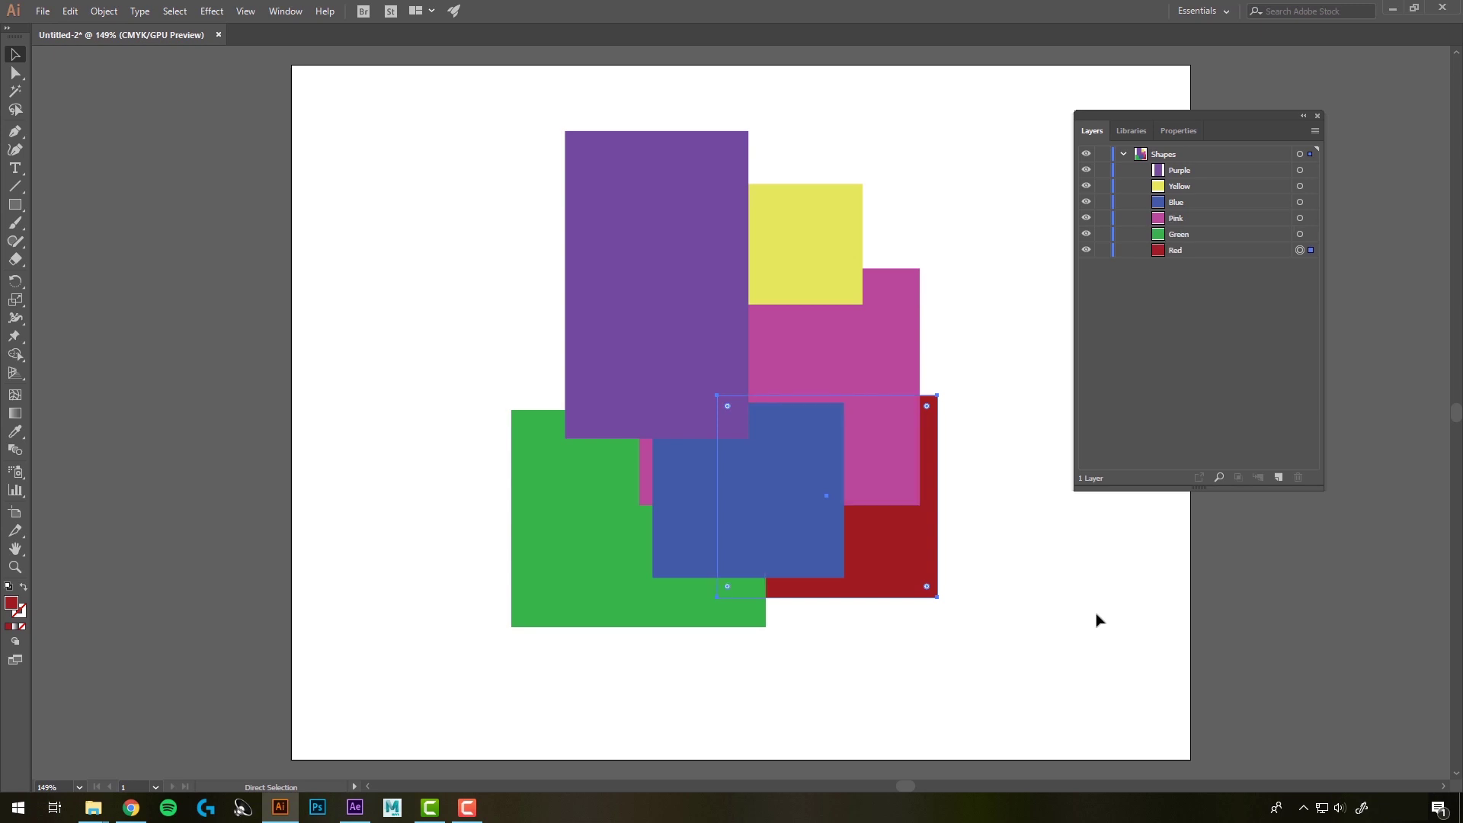
# Bring the Red shape forward one level at a time until it sits above Purple
pyautogui.press('ctrl')
pyautogui.hotkey('ctrl', ']')
pyautogui.hotkey('ctrl', ']')
pyautogui.hotkey('ctrl', ']')
pyautogui.hotkey('ctrl', ']')
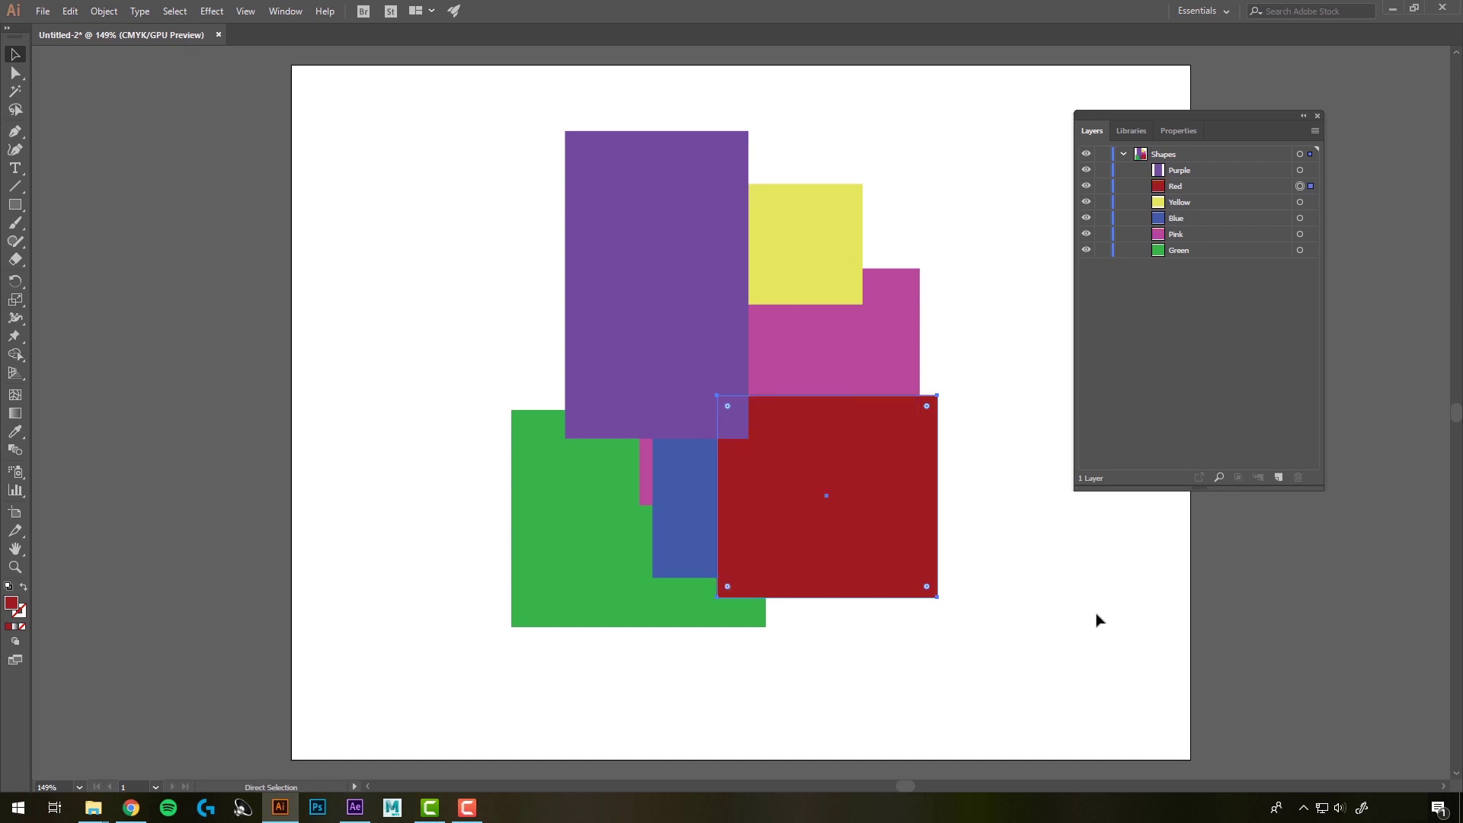
pyautogui.hotkey('ctrl', ']')
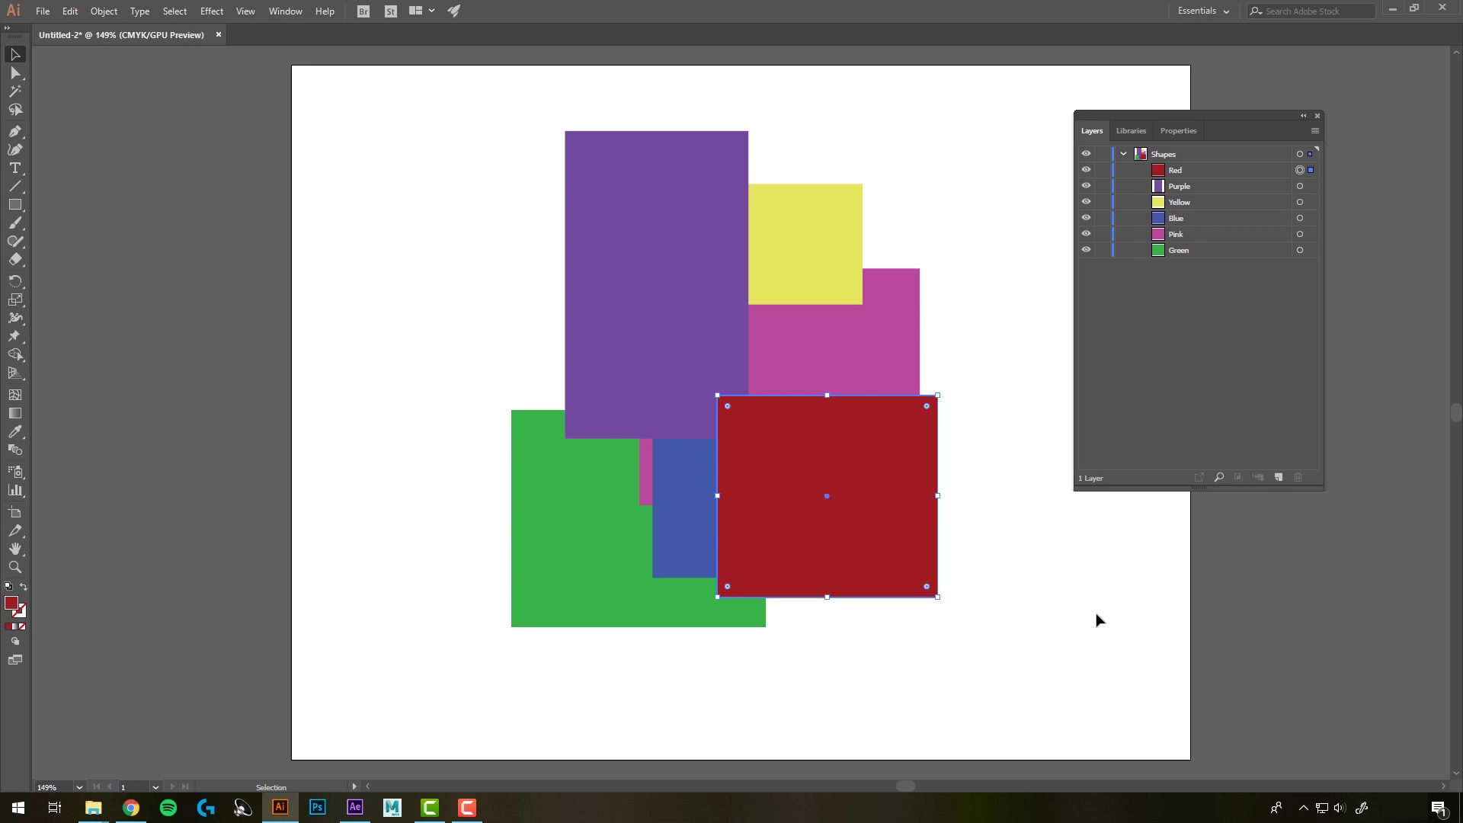
# Send the Red shape directly to the back and bring it directly to the front again
pyautogui.press('ctrl')
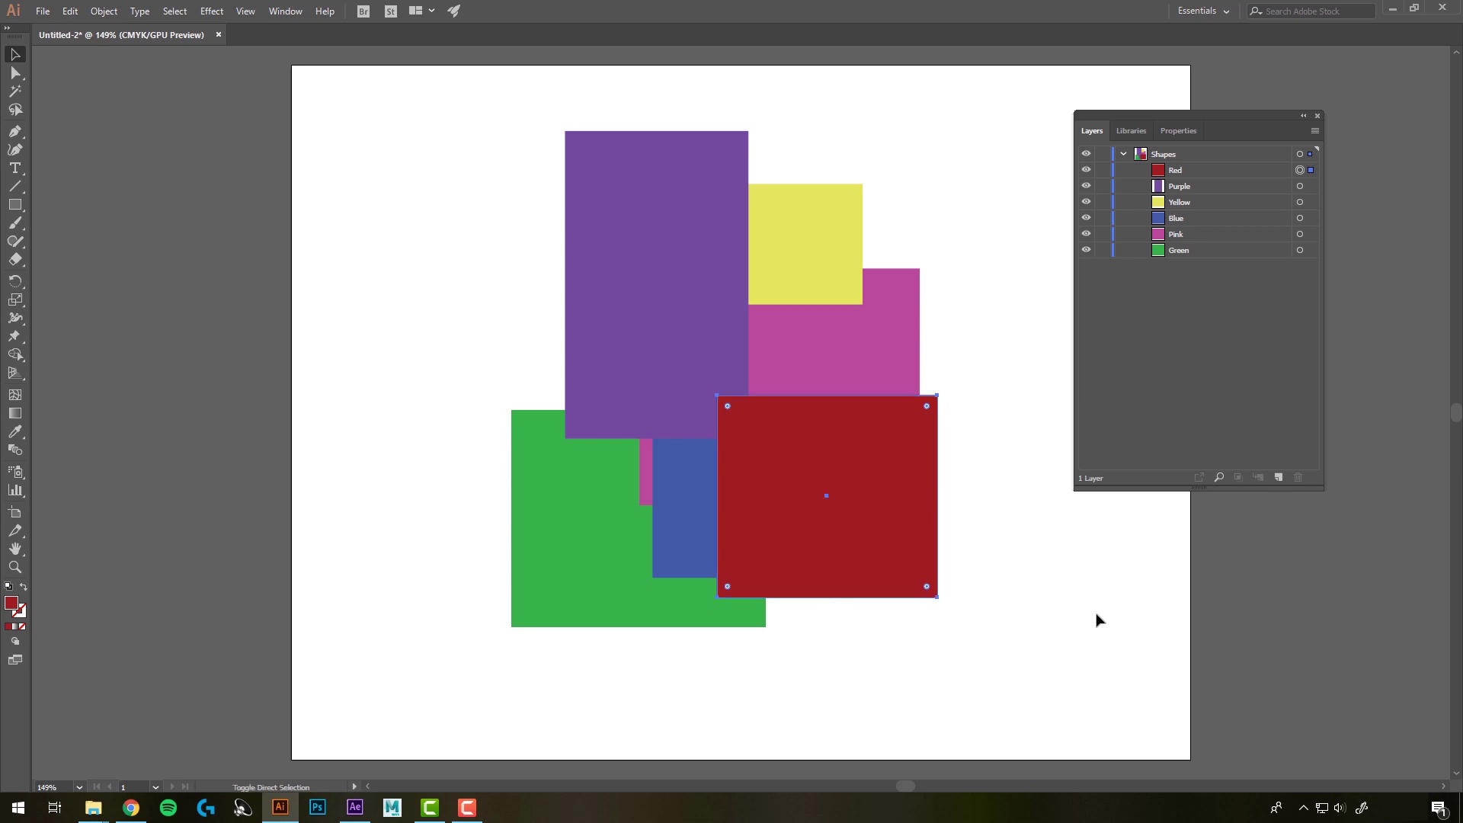
pyautogui.hotkey('ctrl', 'shift', '[')
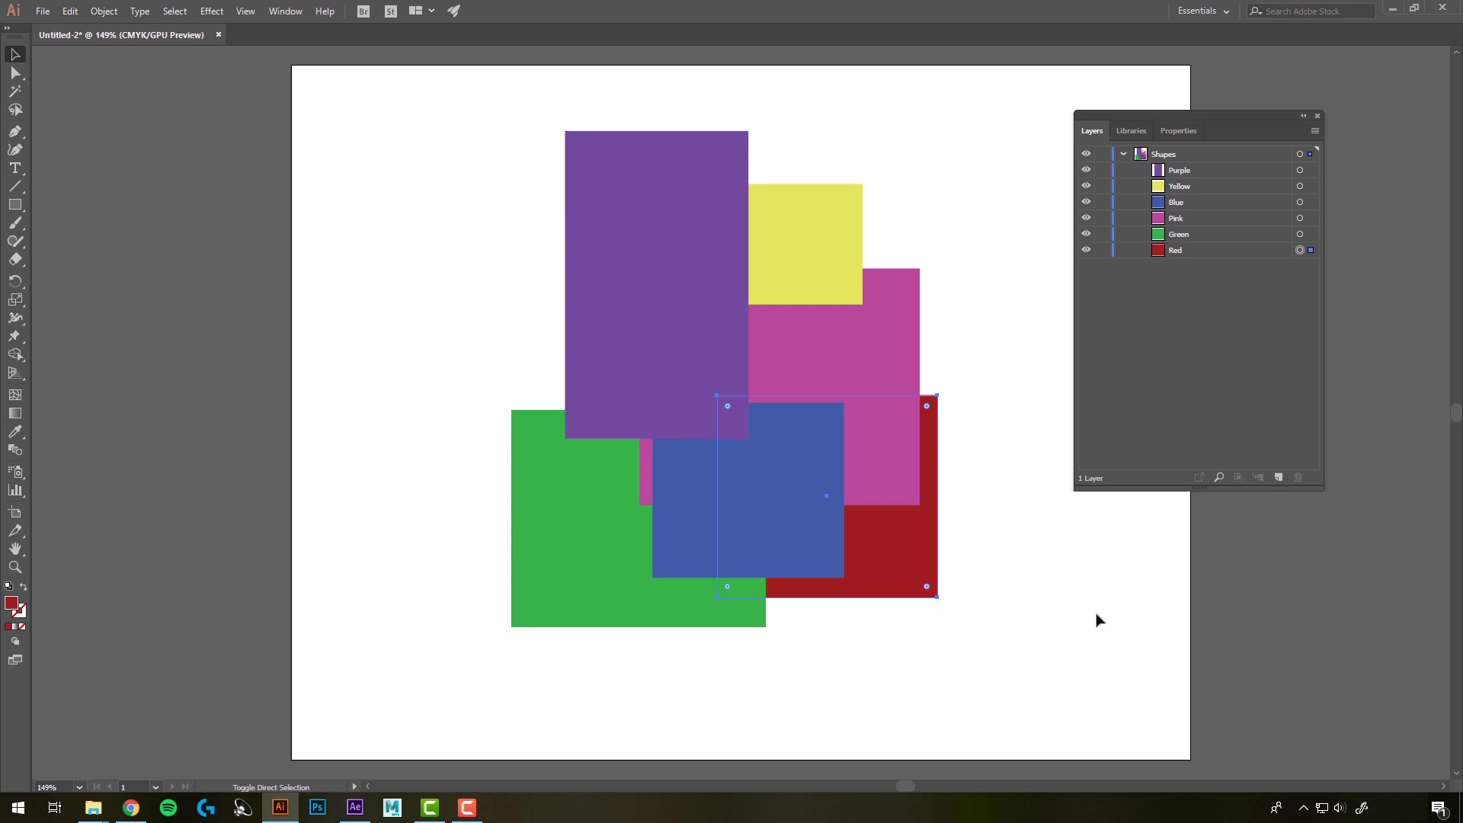
pyautogui.hotkey('ctrl', 'shift', ']')
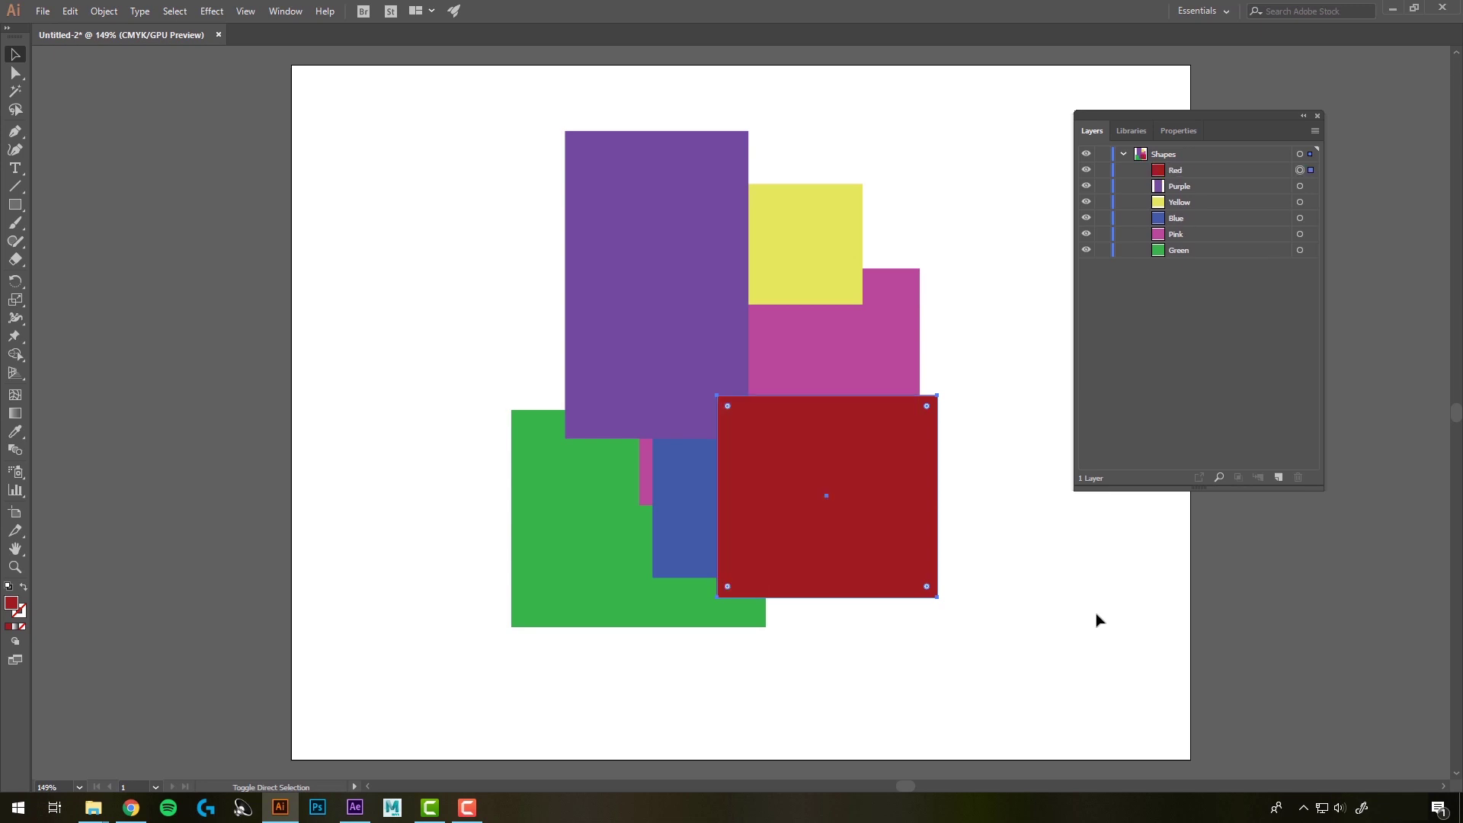
# Deselect the Red shape and highlight its entry in the Shapes layer
pyautogui.click(1097, 620)
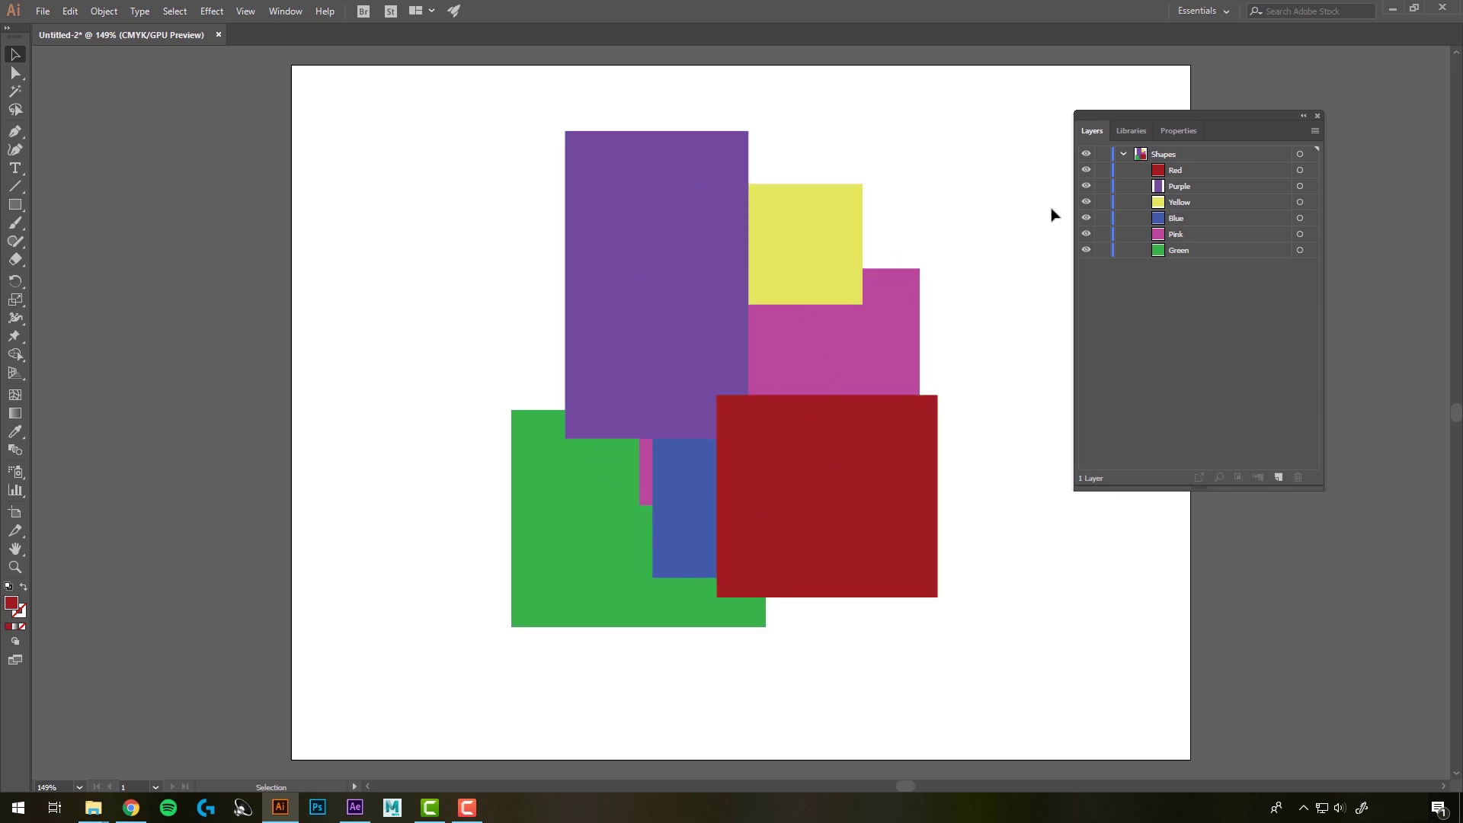
pyautogui.click(1183, 177)
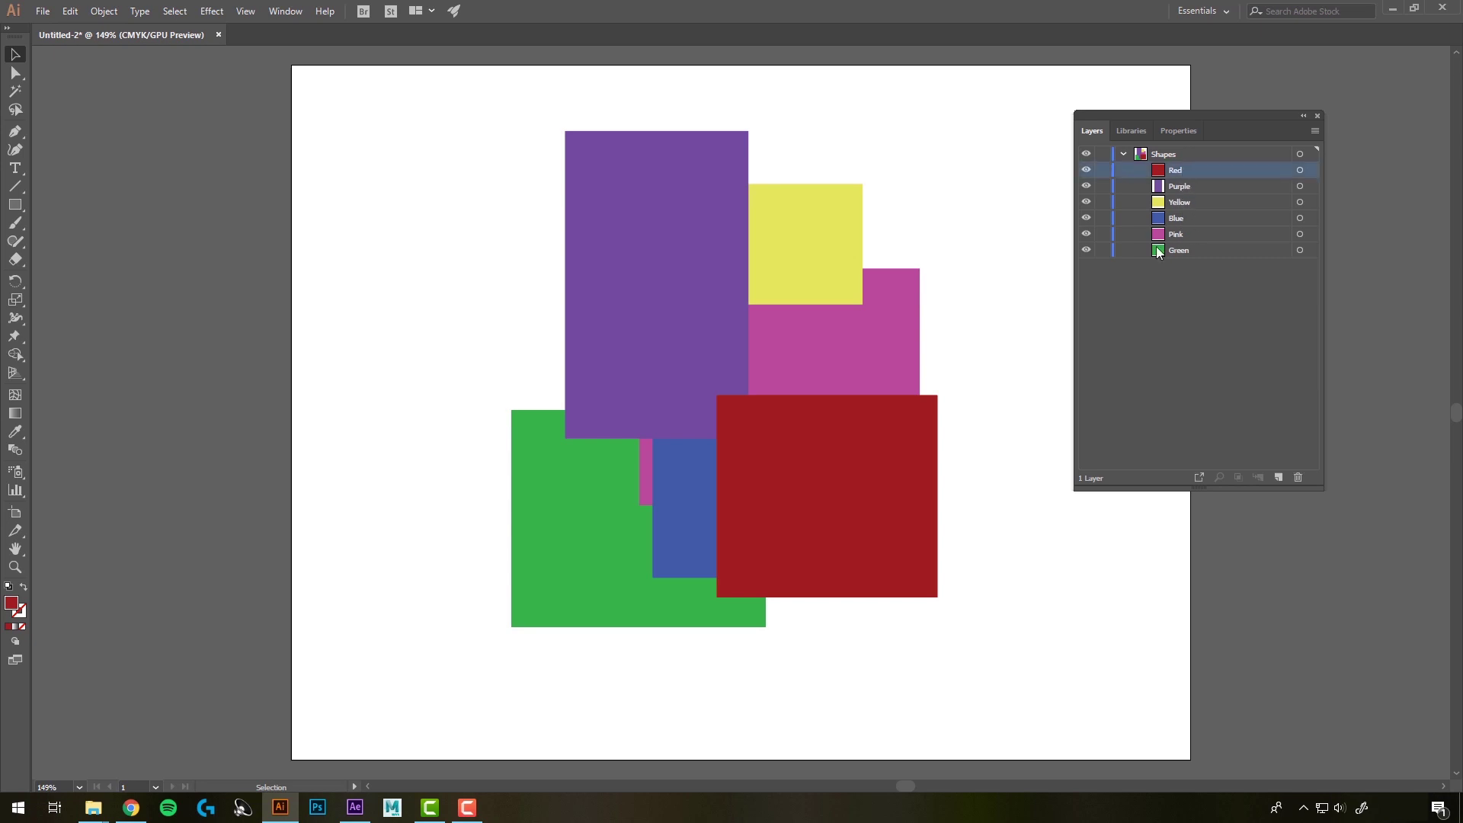